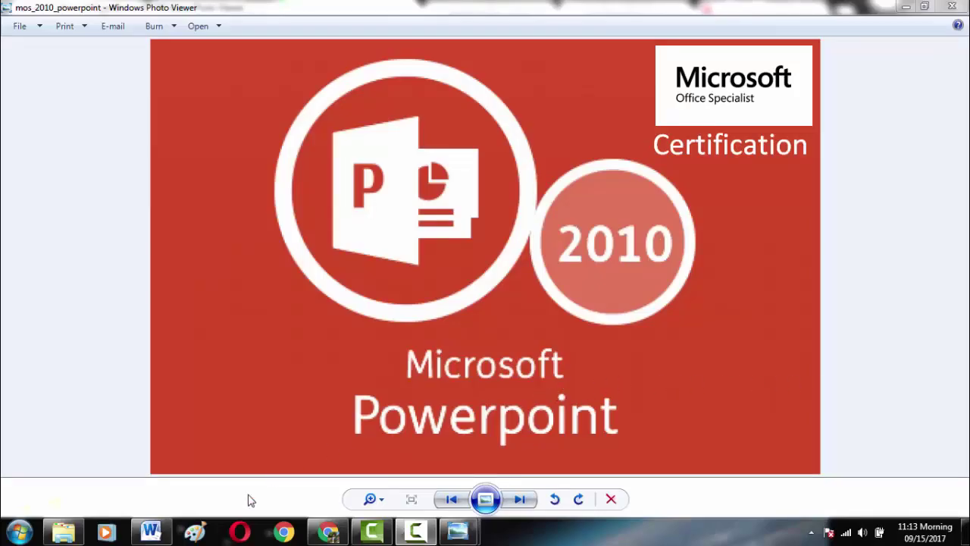
# - Switch to the Microsoft Office 2010 Professional image, then back to the PowerPoint 2010 certification image
pyautogui.moveTo(468, 536)
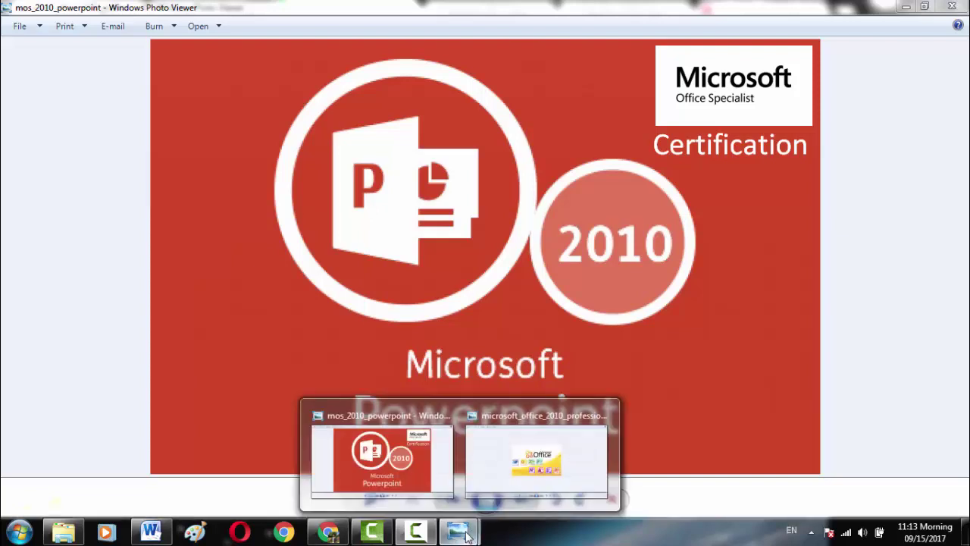
pyautogui.click(536, 459)
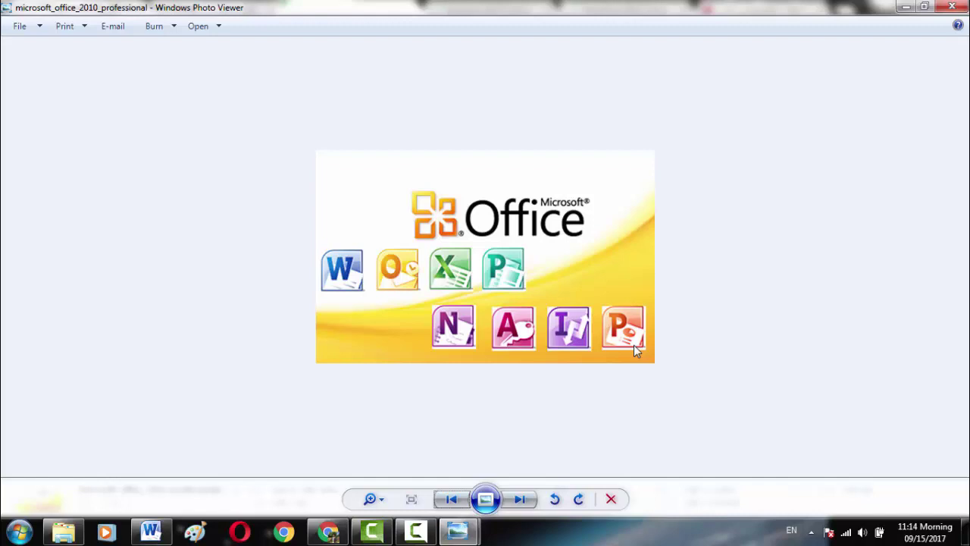
pyautogui.moveTo(447, 535)
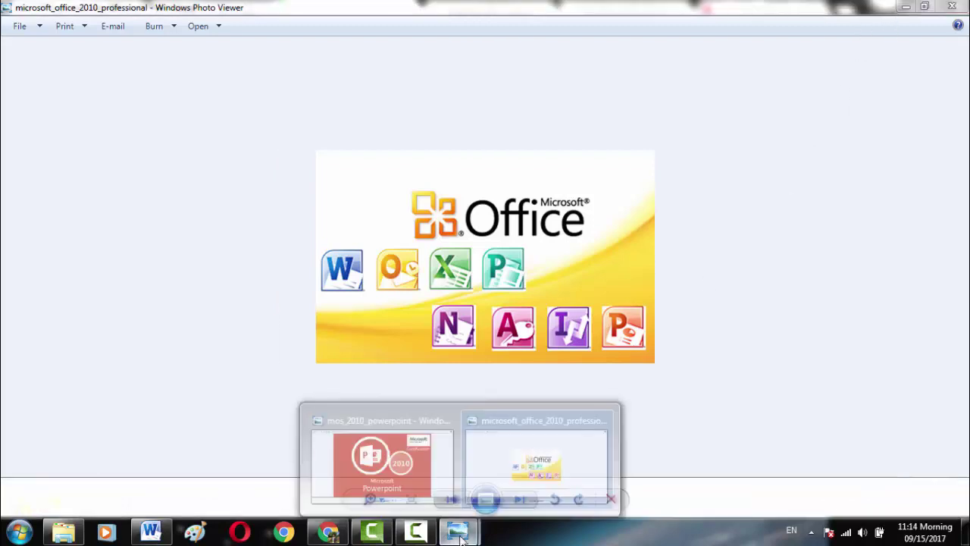
pyautogui.click(408, 472)
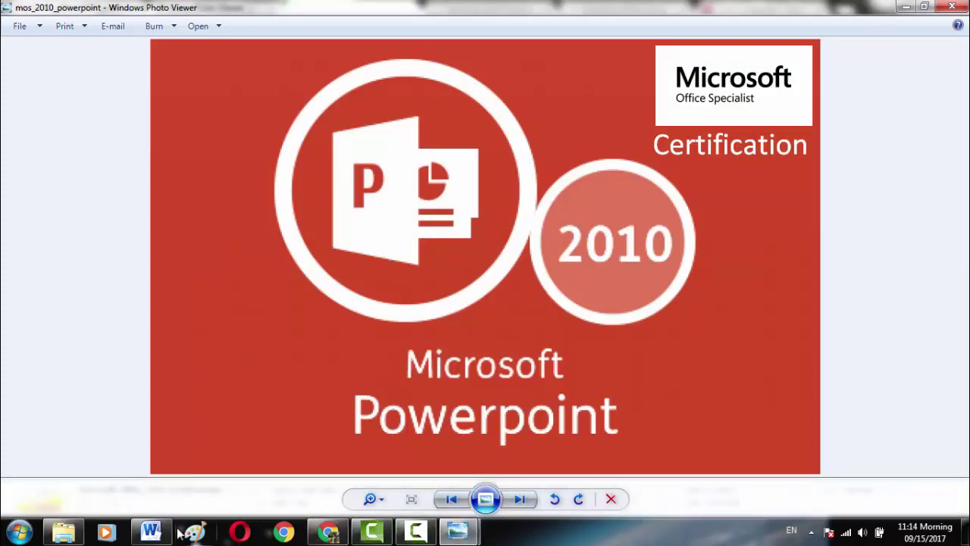
# - Bring the PowerPoint 2010 Getting Started lesson to the front and read down through its Introduction
pyautogui.moveTo(153, 525)
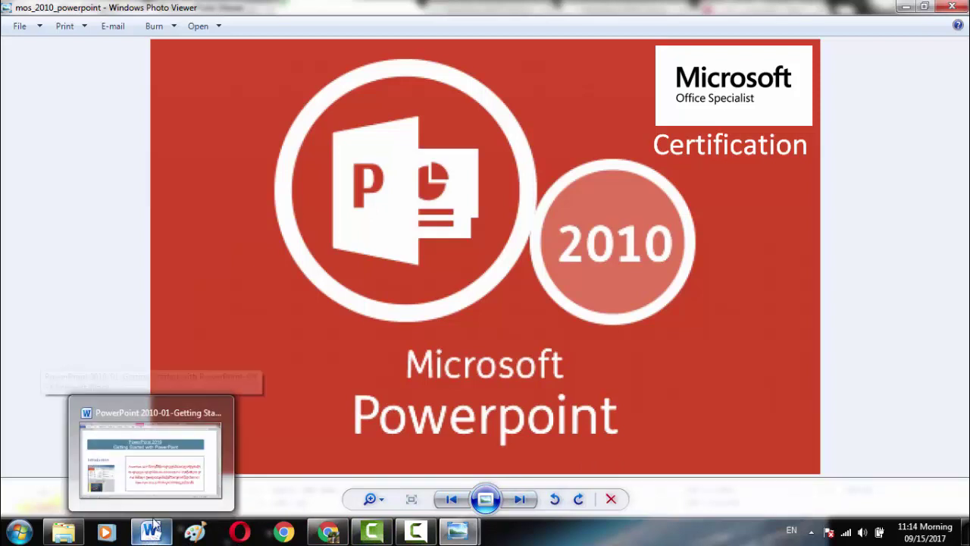
pyautogui.click(165, 411)
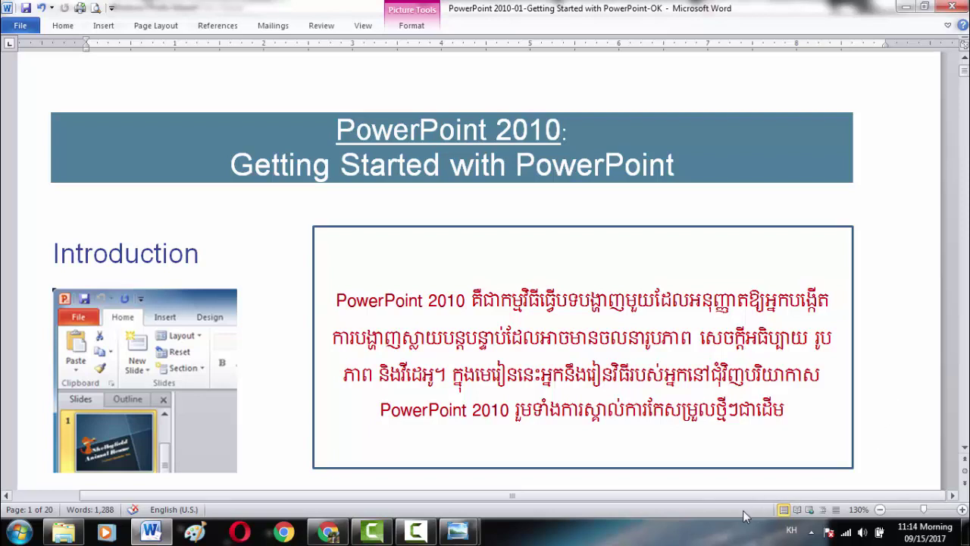
pyautogui.hscroll(-1, 731, 497)
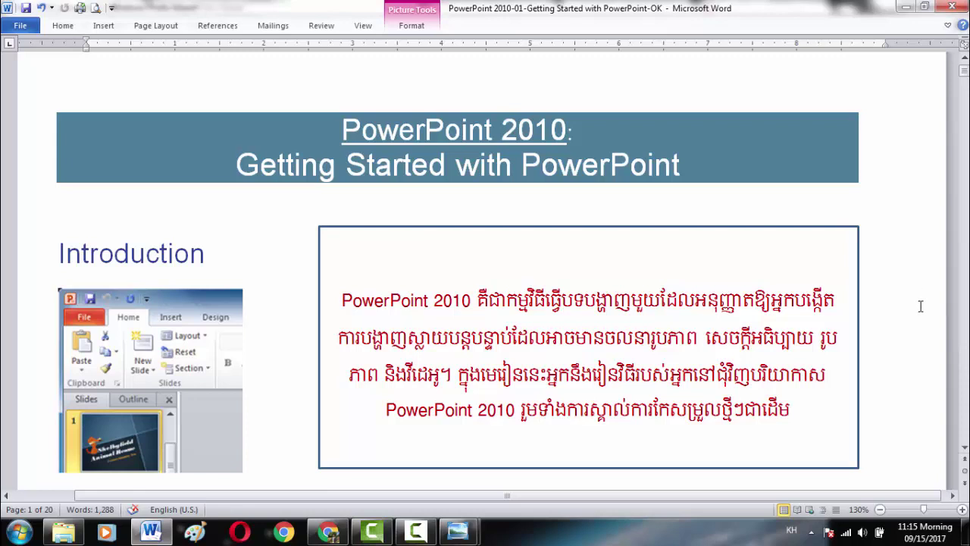
pyautogui.scroll(-3, 934, 331)
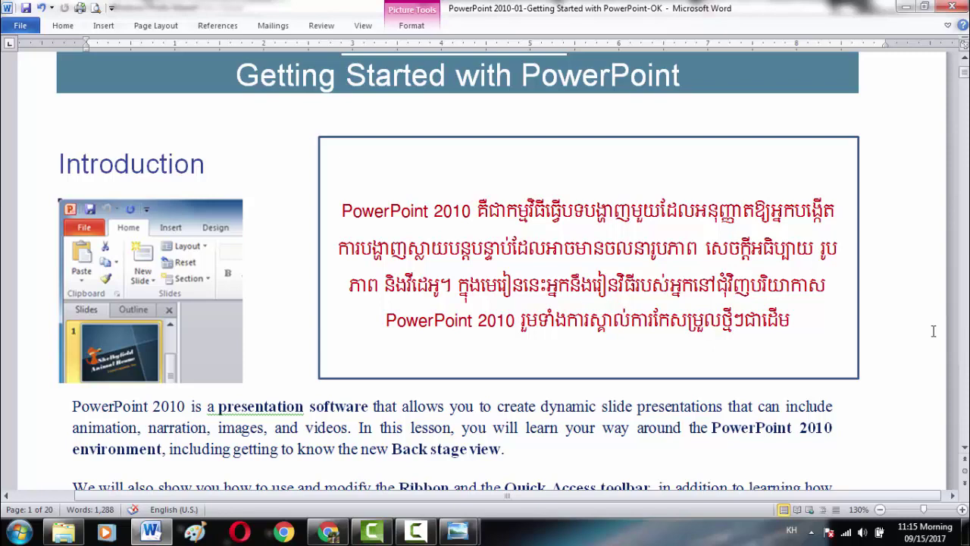
pyautogui.scroll(-1, 933, 331)
pyautogui.scroll(-1, 933, 331)
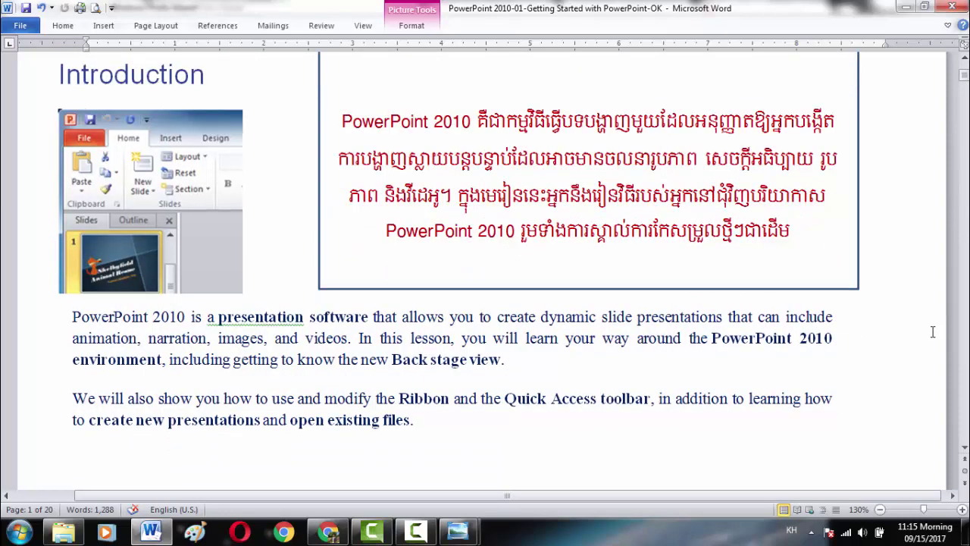
pyautogui.scroll(-1, 934, 332)
pyautogui.scroll(-1, 933, 331)
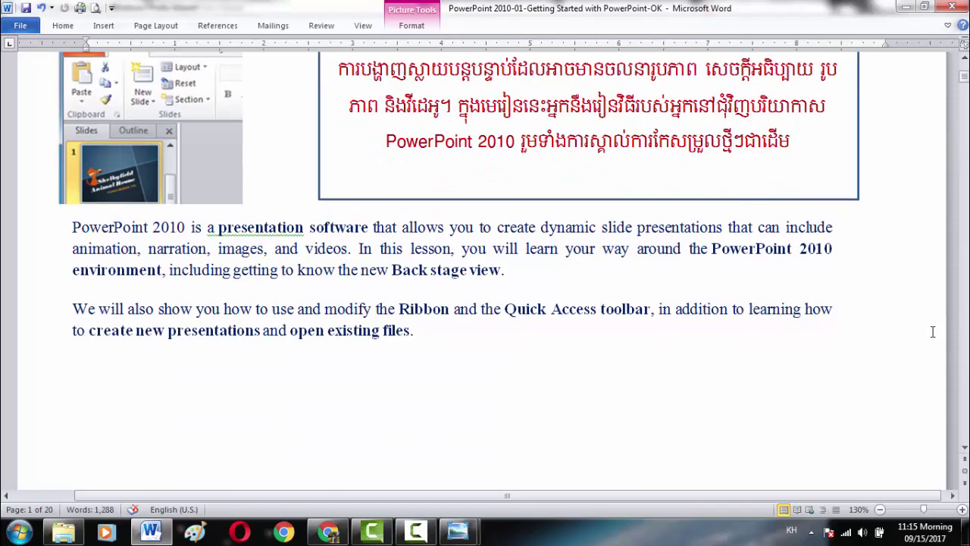
pyautogui.scroll(-1, 934, 331)
pyautogui.scroll(-1, 933, 332)
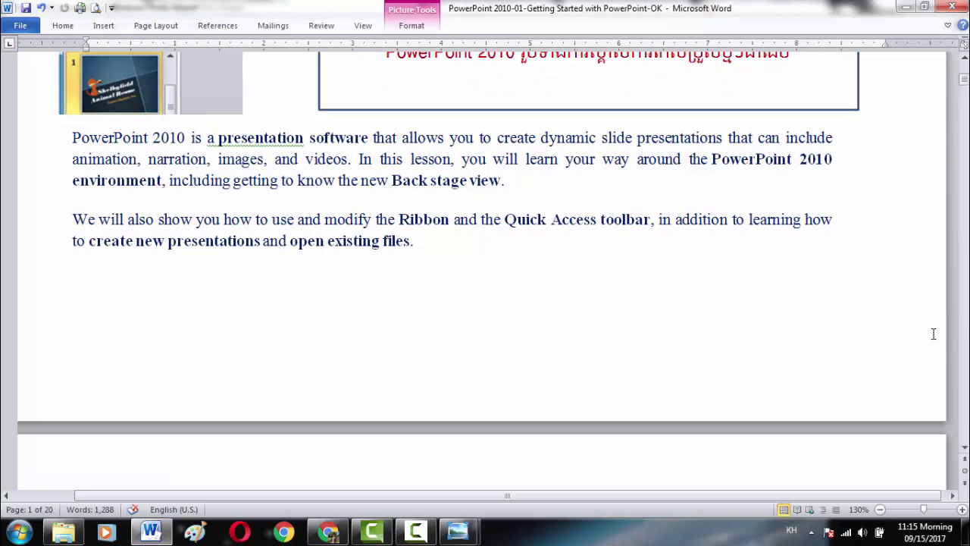
pyautogui.scroll(-1, 933, 333)
pyautogui.scroll(-2, 933, 333)
pyautogui.scroll(-2, 934, 333)
# - Scroll past Navigating PowerPoint to 'Working with your PowerPoint environment' on page 3
pyautogui.scroll(-1, 933, 334)
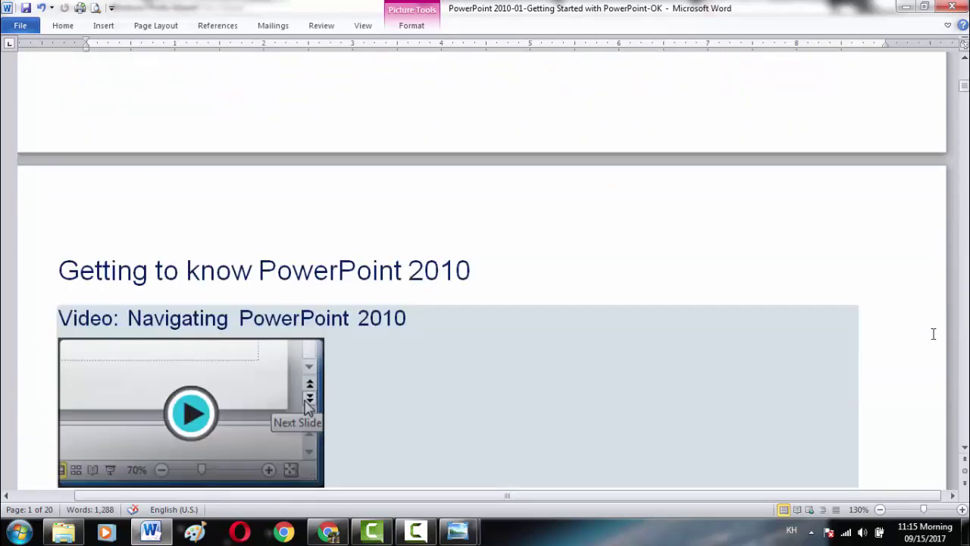
pyautogui.scroll(-1, 933, 334)
pyautogui.scroll(-2, 933, 334)
pyautogui.scroll(-2, 934, 333)
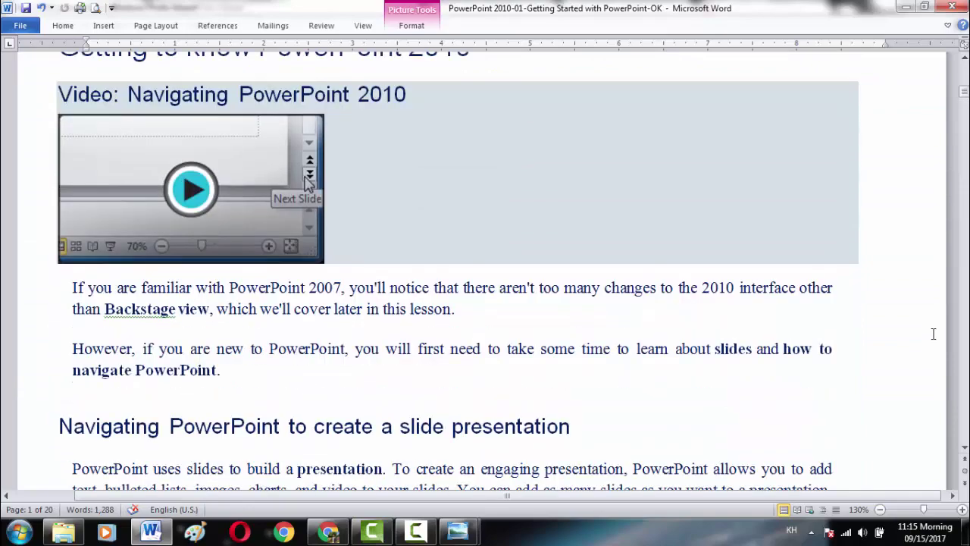
pyautogui.scroll(-1, 933, 334)
pyautogui.scroll(-2, 933, 334)
pyautogui.scroll(-1, 933, 333)
pyautogui.scroll(-2, 933, 334)
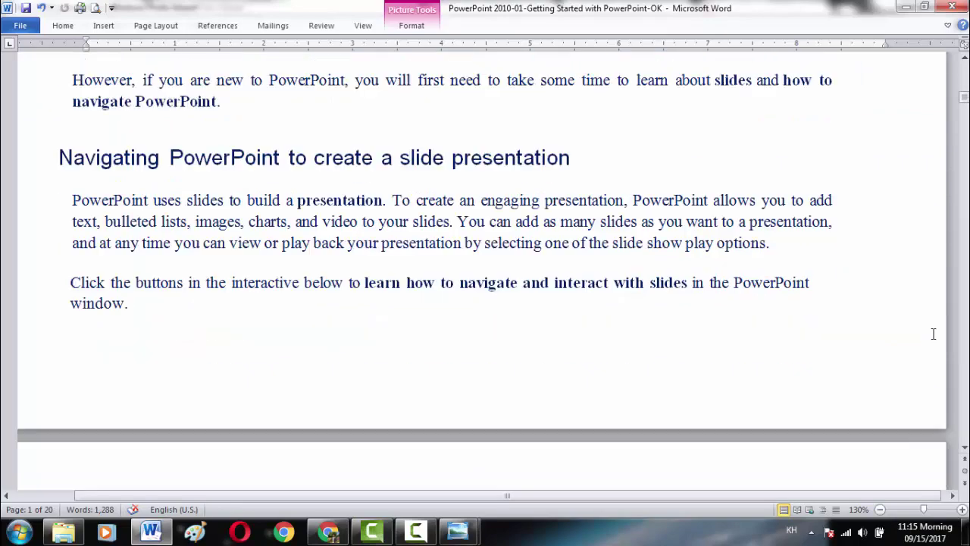
pyautogui.scroll(5, 713, 341)
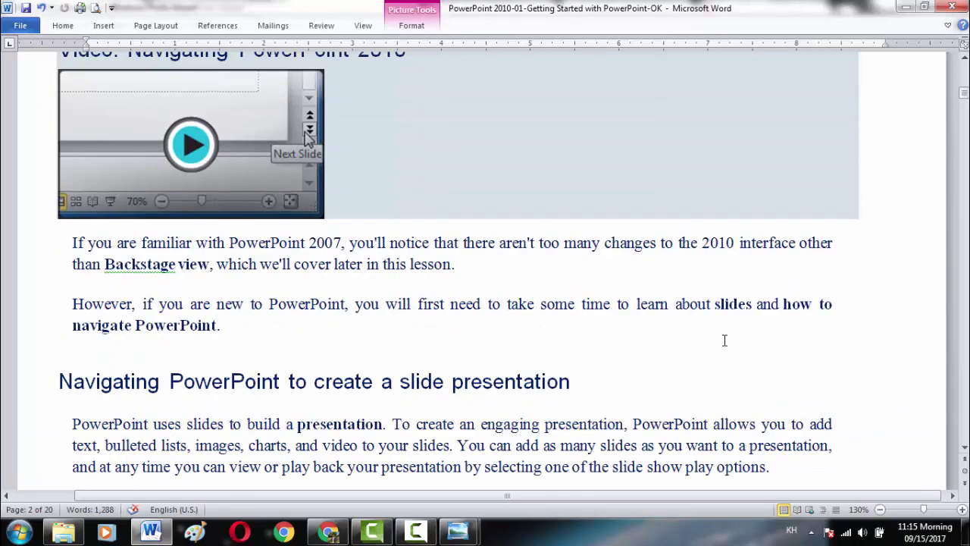
pyautogui.scroll(-1, 726, 344)
pyautogui.scroll(3, 726, 345)
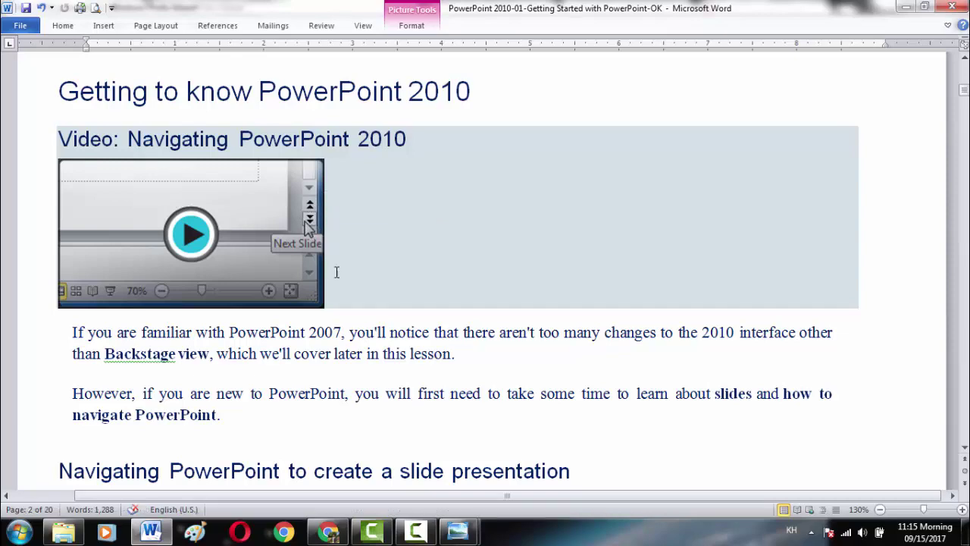
pyautogui.scroll(-1, 379, 311)
pyautogui.scroll(-1, 380, 315)
pyautogui.scroll(1, 379, 310)
pyautogui.scroll(1, 379, 311)
pyautogui.scroll(-3, 356, 292)
pyautogui.scroll(-1, 360, 294)
pyautogui.scroll(-1, 359, 295)
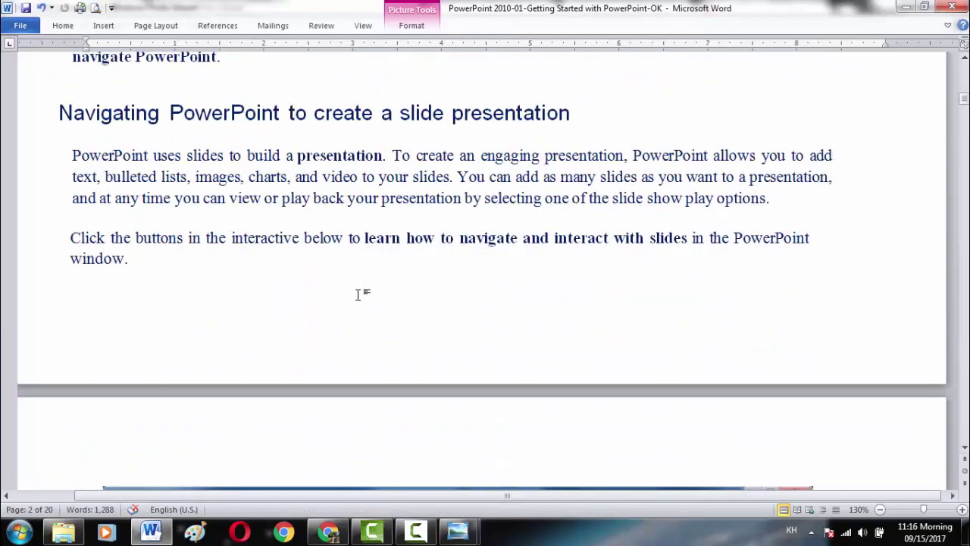
pyautogui.scroll(-1, 359, 294)
pyautogui.scroll(-2, 358, 294)
pyautogui.scroll(-2, 358, 294)
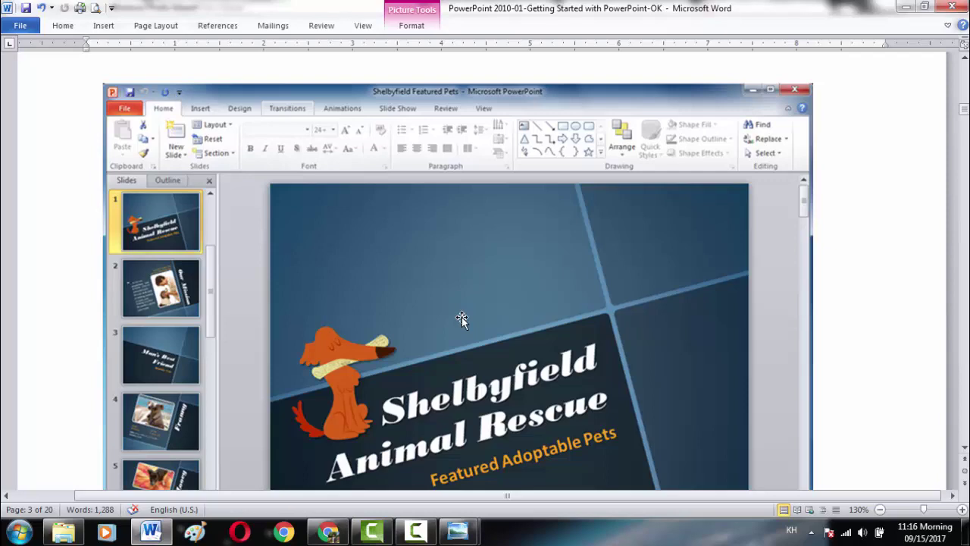
pyautogui.scroll(-2, 461, 316)
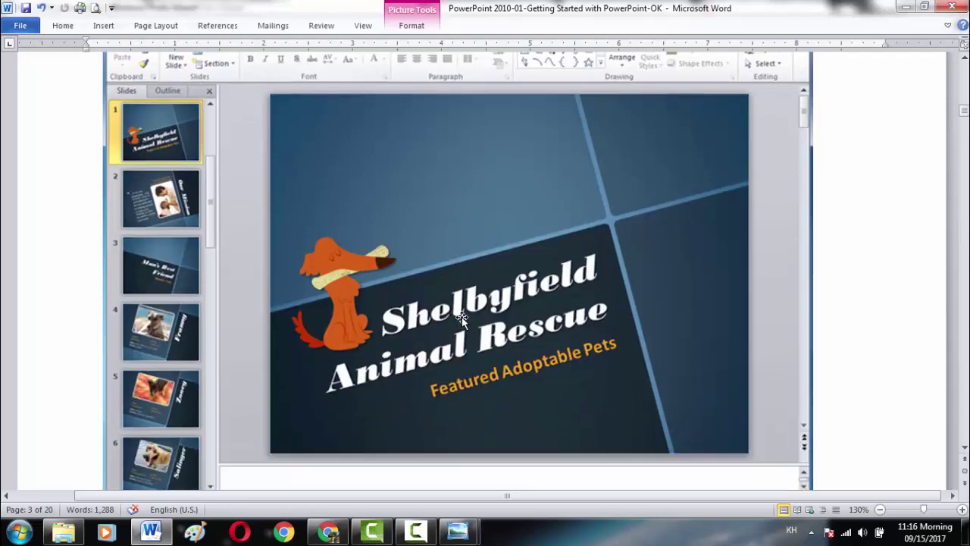
pyautogui.scroll(-3, 462, 317)
pyautogui.scroll(-3, 462, 317)
pyautogui.scroll(-1, 460, 320)
# - Scroll to 'The Ribbon' section on page 4 and its annotated ribbon illustration
pyautogui.scroll(-3, 460, 319)
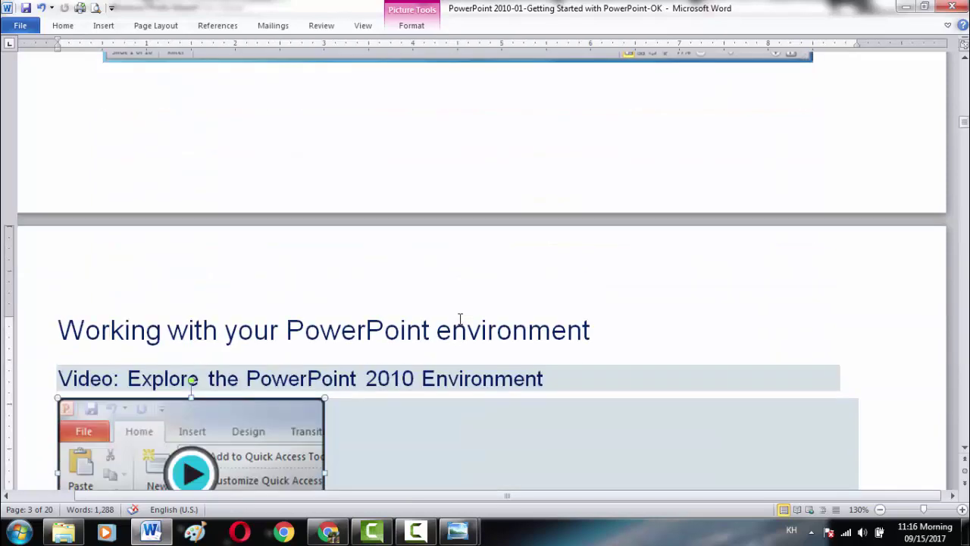
pyautogui.scroll(-3, 459, 319)
pyautogui.scroll(-2, 457, 319)
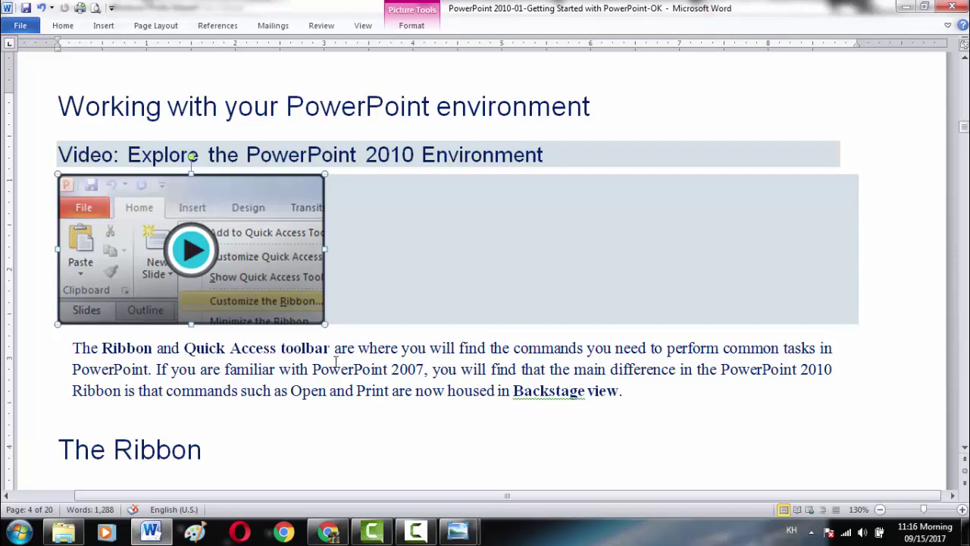
pyautogui.scroll(-1, 467, 403)
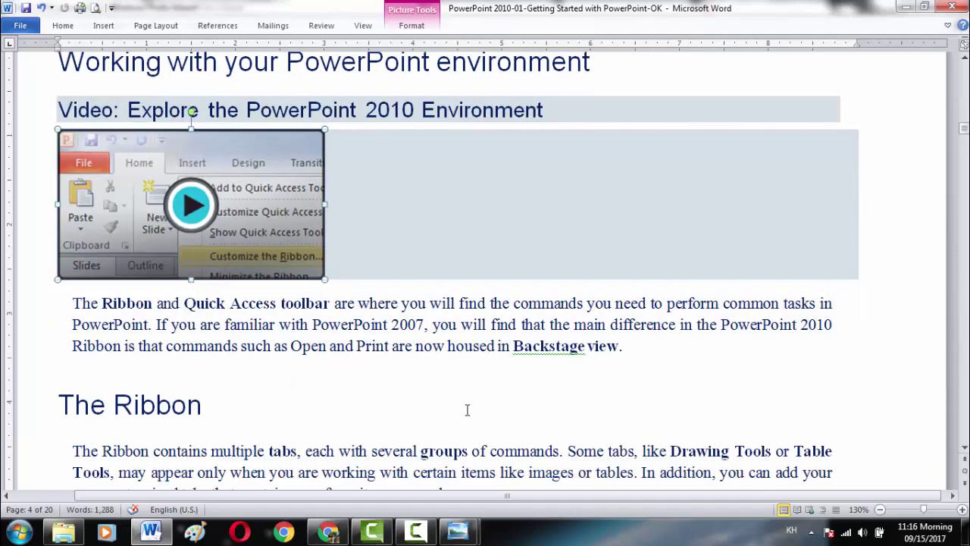
pyautogui.scroll(-5, 467, 409)
pyautogui.scroll(-1, 467, 412)
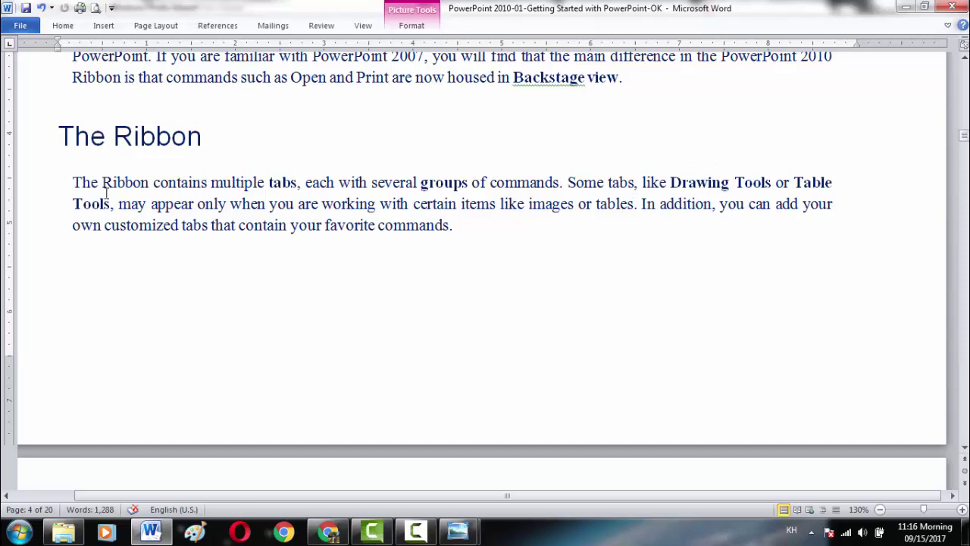
# - Scroll past the ribbon illustration to the 'To customize the Ribbon:' steps on page 5
pyautogui.scroll(-5, 345, 280)
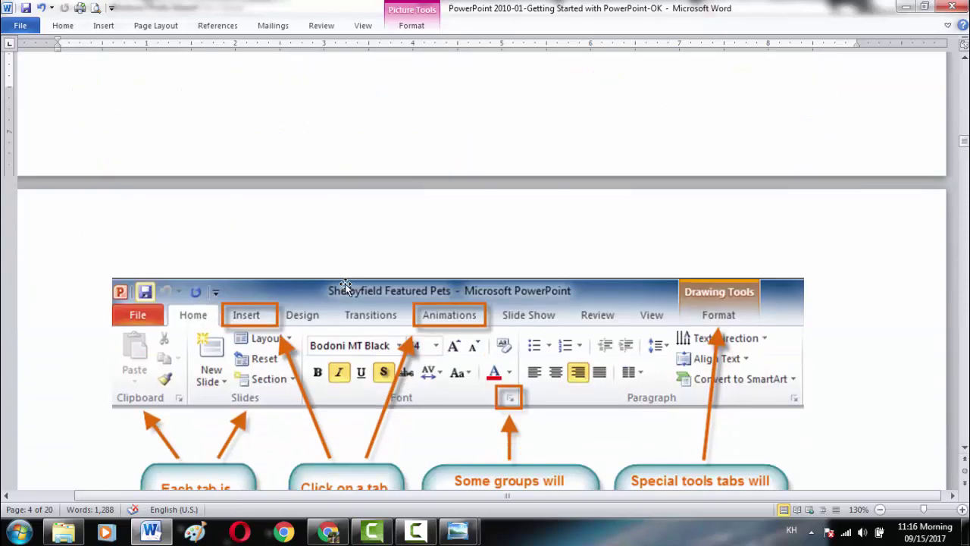
pyautogui.scroll(-3, 345, 282)
pyautogui.scroll(-1, 345, 285)
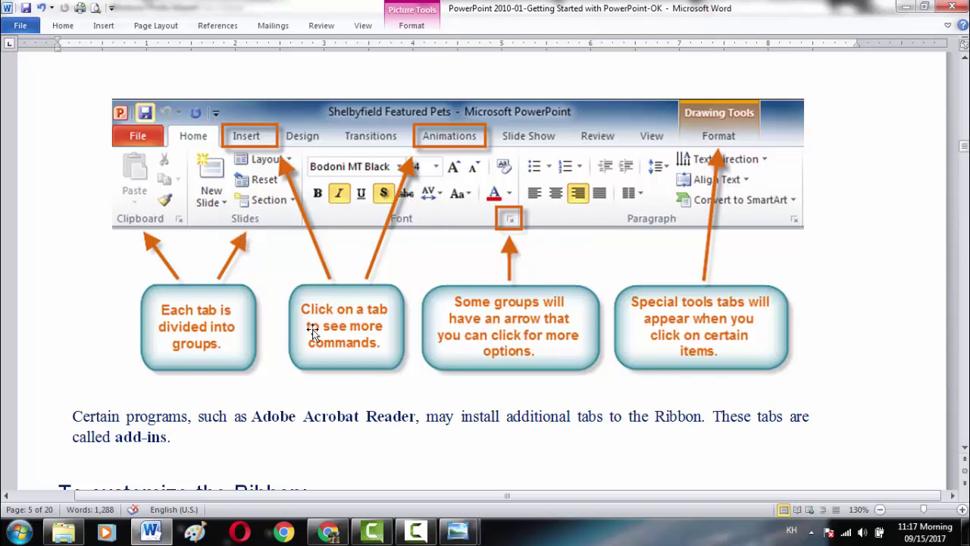
pyautogui.scroll(-5, 313, 330)
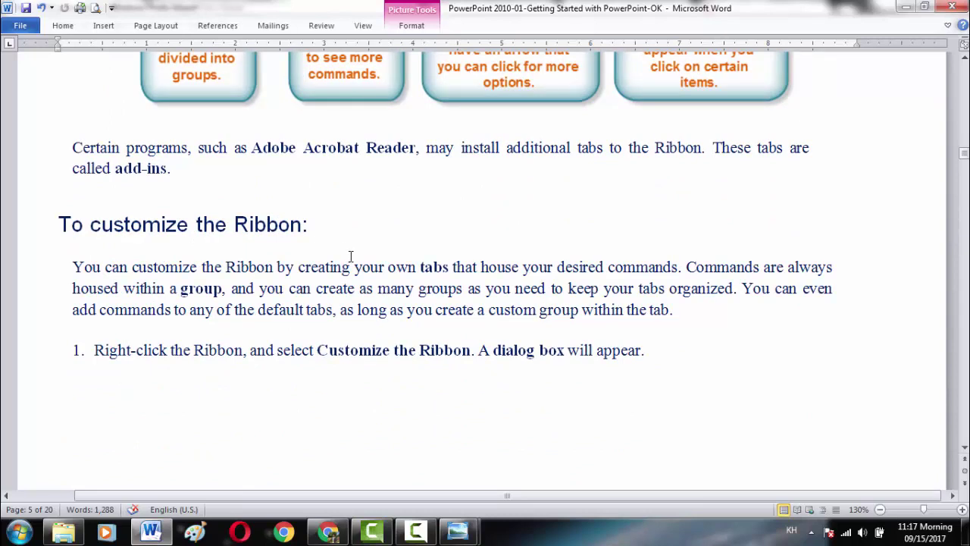
pyautogui.scroll(-1, 351, 255)
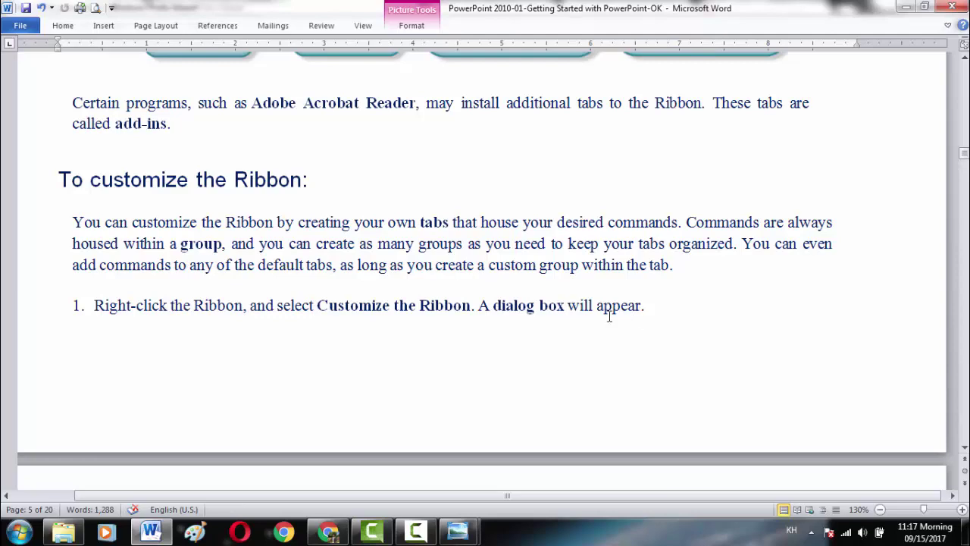
pyautogui.scroll(-5, 650, 322)
pyautogui.scroll(-3, 650, 327)
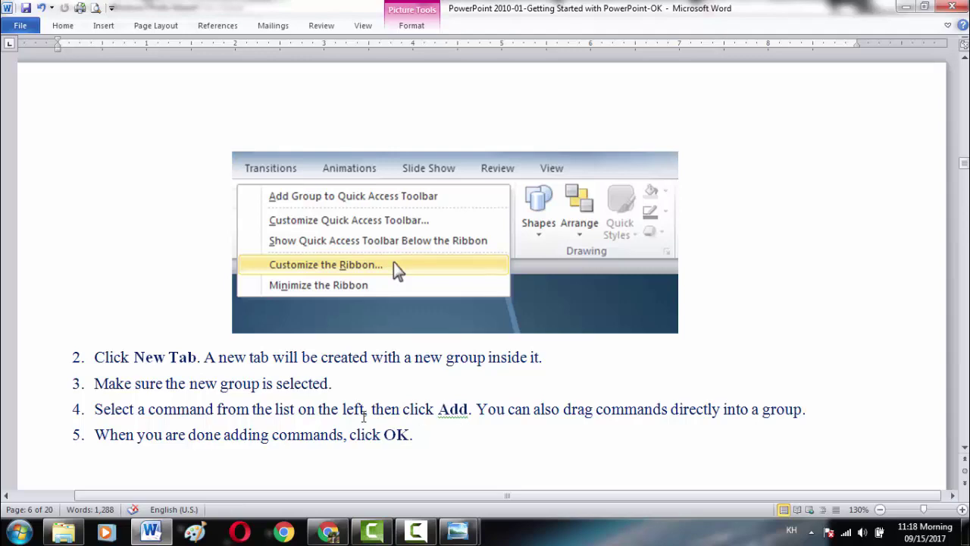
pyautogui.scroll(-4, 460, 461)
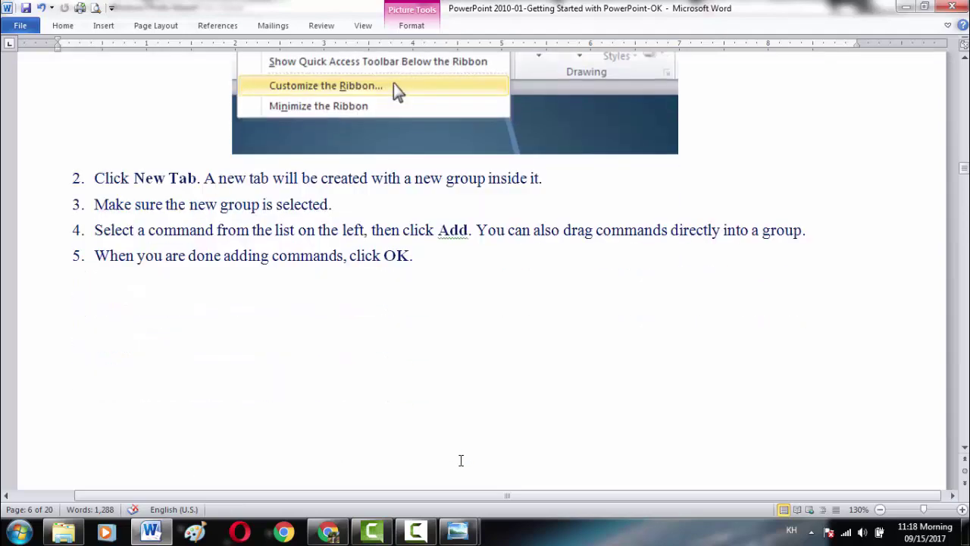
pyautogui.scroll(-3, 460, 461)
pyautogui.scroll(-5, 460, 461)
pyautogui.scroll(-3, 460, 461)
pyautogui.scroll(-1, 460, 461)
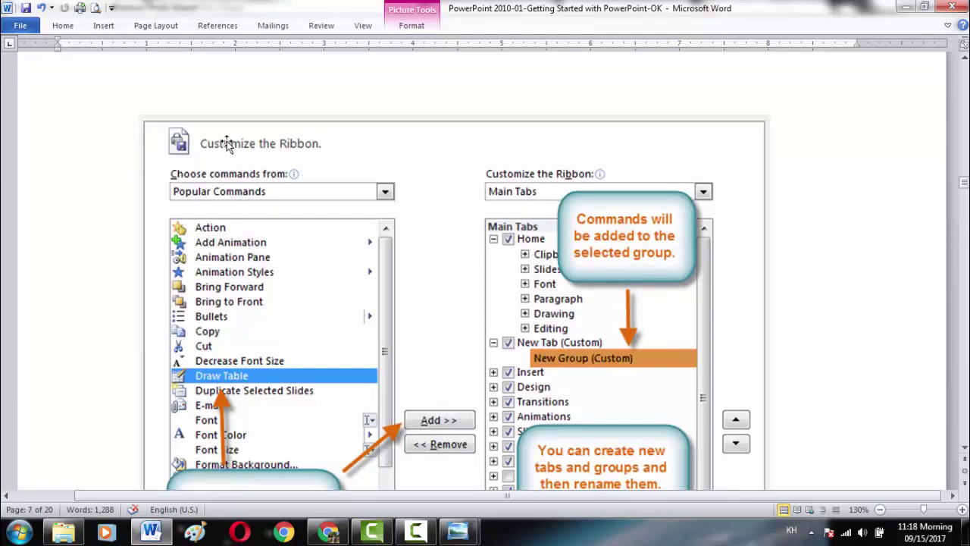
pyautogui.scroll(-2, 362, 194)
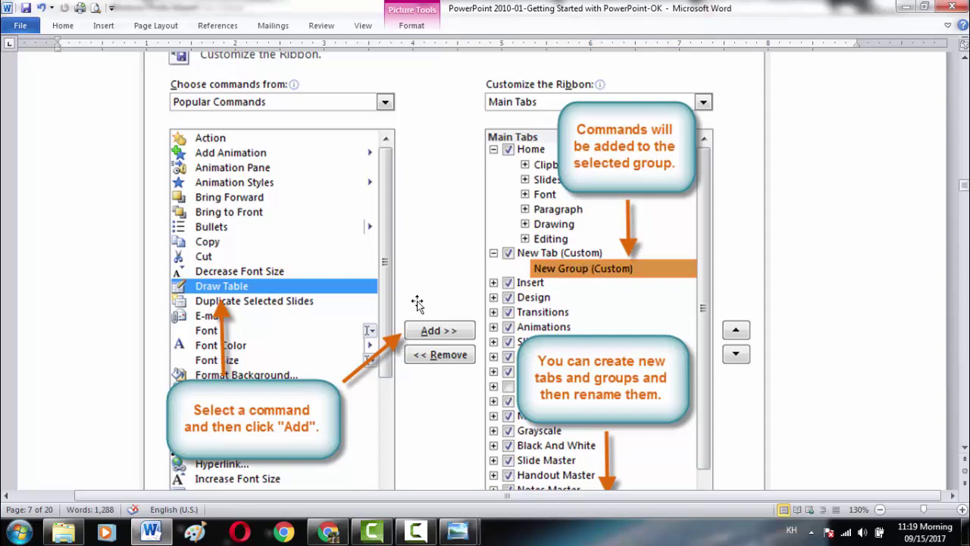
pyautogui.scroll(-3, 418, 305)
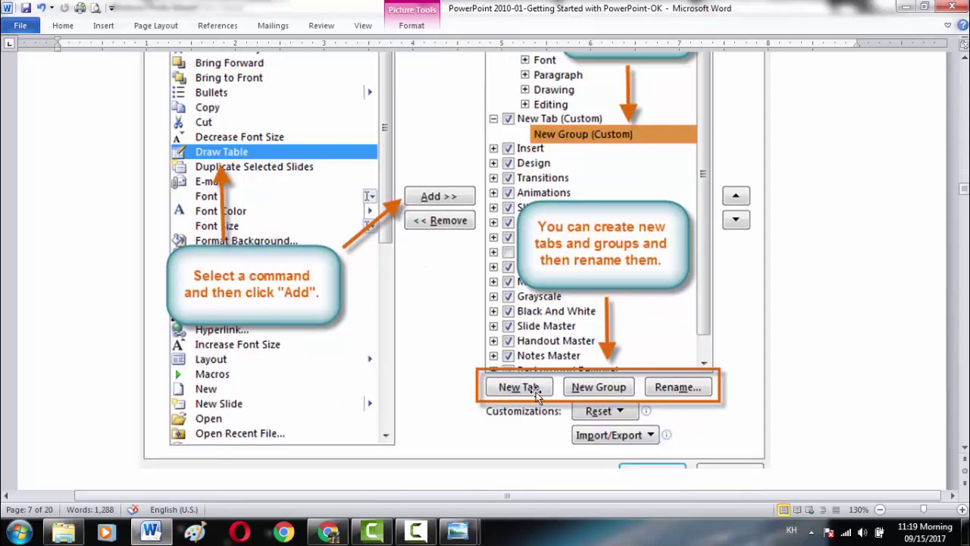
pyautogui.scroll(1, 540, 399)
pyautogui.scroll(3, 540, 399)
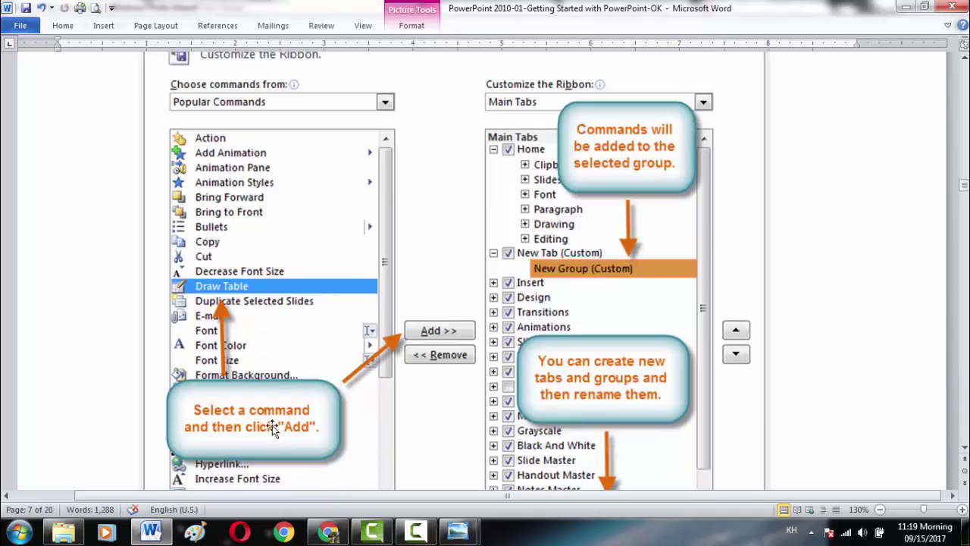
pyautogui.scroll(-1, 272, 425)
pyautogui.scroll(-2, 614, 274)
pyautogui.scroll(-1, 618, 273)
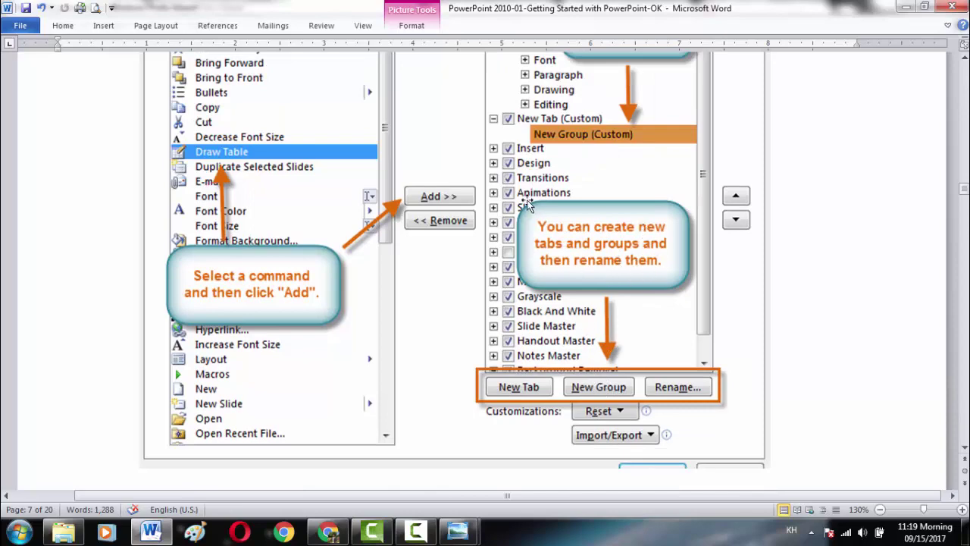
pyautogui.scroll(-2, 666, 375)
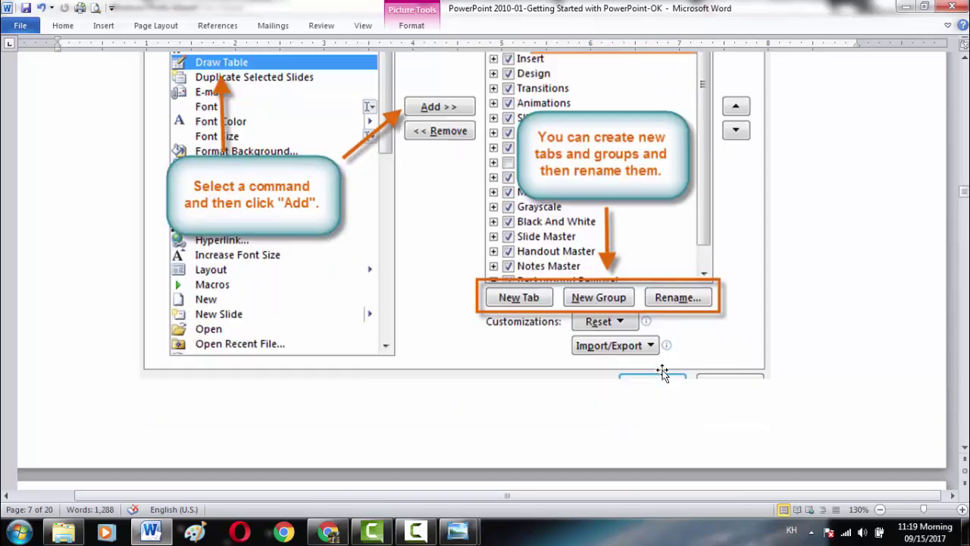
pyautogui.scroll(-3, 663, 370)
pyautogui.scroll(-4, 663, 370)
pyautogui.scroll(-3, 662, 371)
pyautogui.scroll(-1, 661, 372)
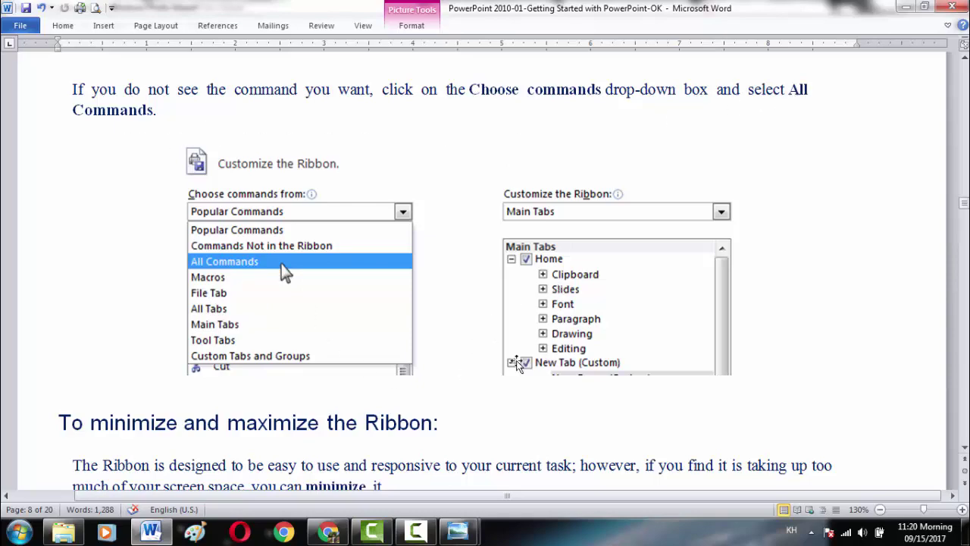
pyautogui.scroll(-2, 461, 369)
pyautogui.scroll(-4, 461, 369)
pyautogui.scroll(-4, 461, 370)
pyautogui.scroll(-5, 461, 369)
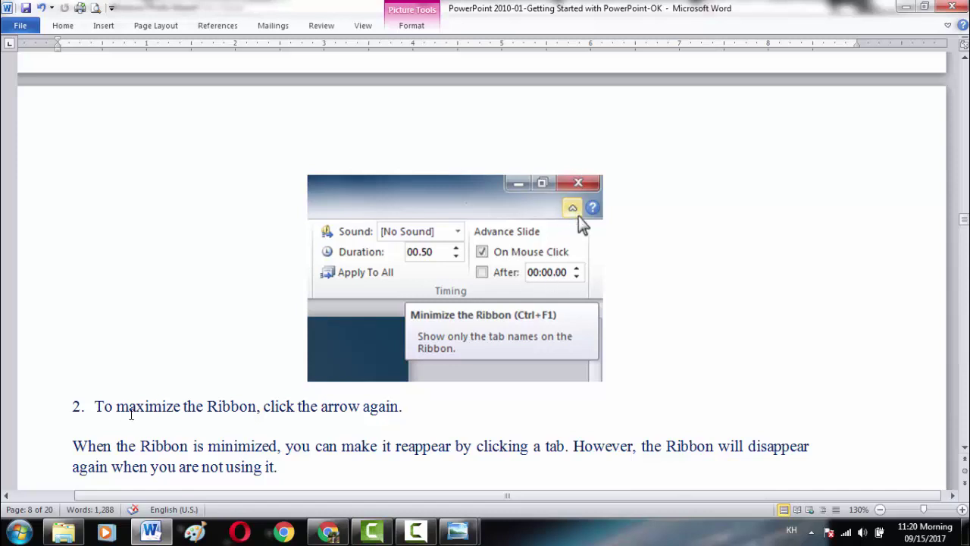
pyautogui.scroll(-3, 374, 414)
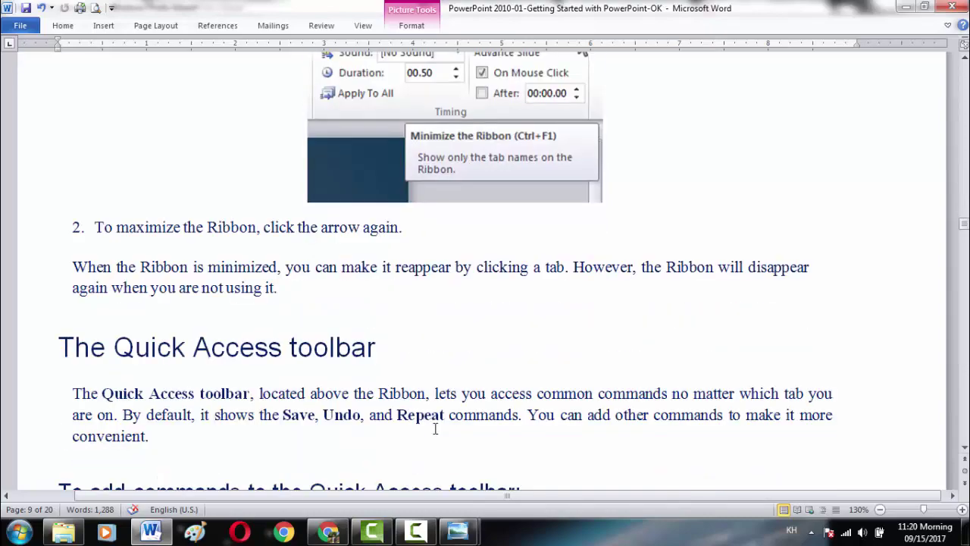
pyautogui.scroll(-3, 438, 431)
pyautogui.scroll(-4, 438, 431)
pyautogui.scroll(-2, 438, 431)
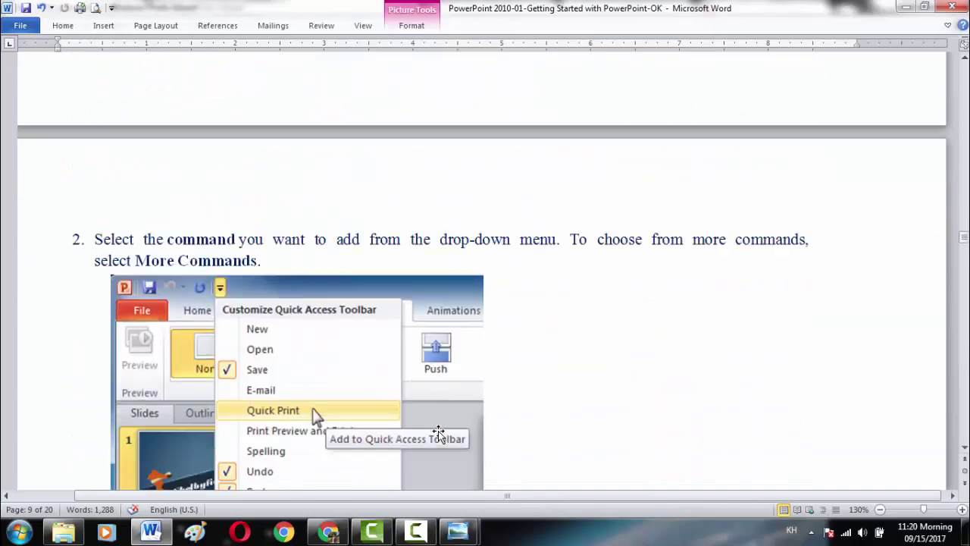
pyautogui.scroll(-1, 438, 432)
pyautogui.scroll(4, 438, 432)
pyautogui.scroll(4, 438, 433)
pyautogui.scroll(4, 438, 433)
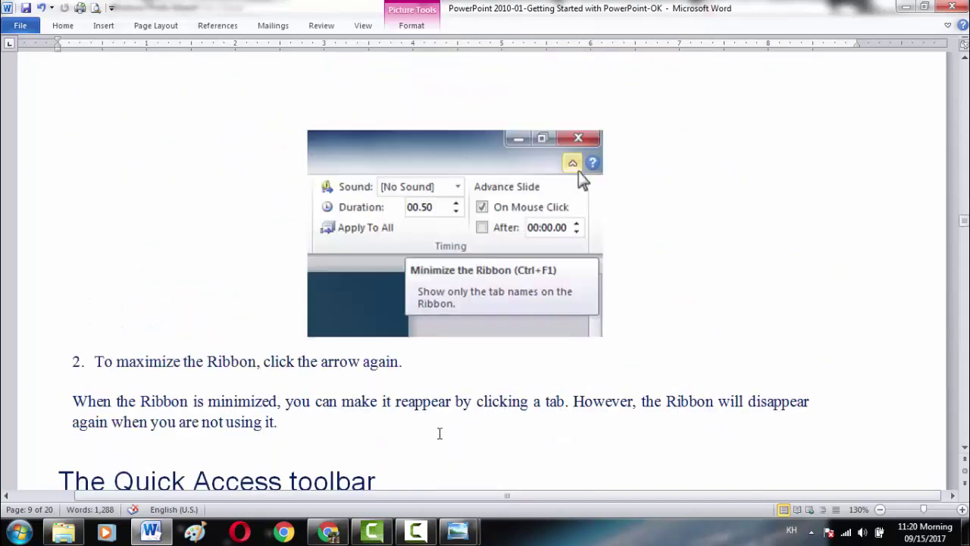
pyautogui.scroll(2, 439, 433)
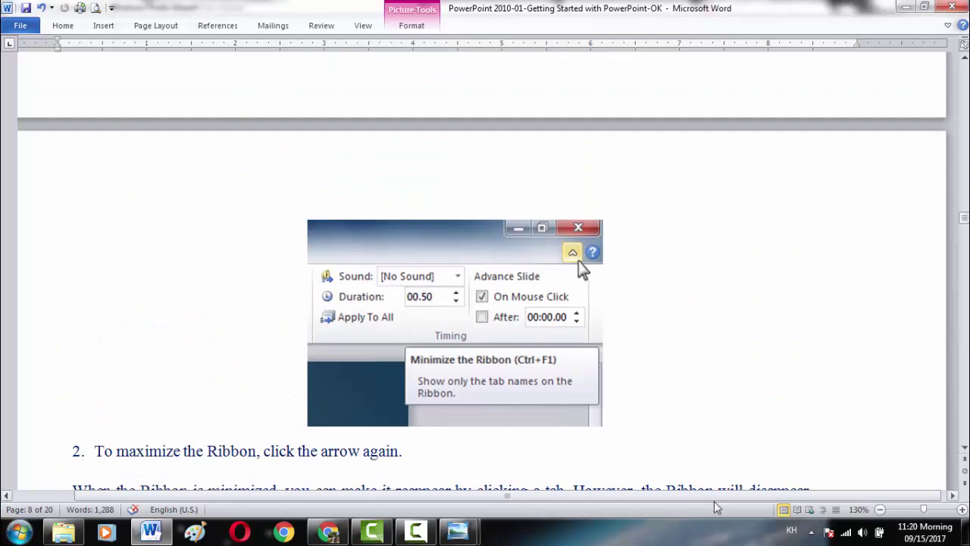
pyautogui.click(704, 532)
# - Browse the Start menu's All Programs list to the Microsoft Office folder
pyautogui.click(19, 532)
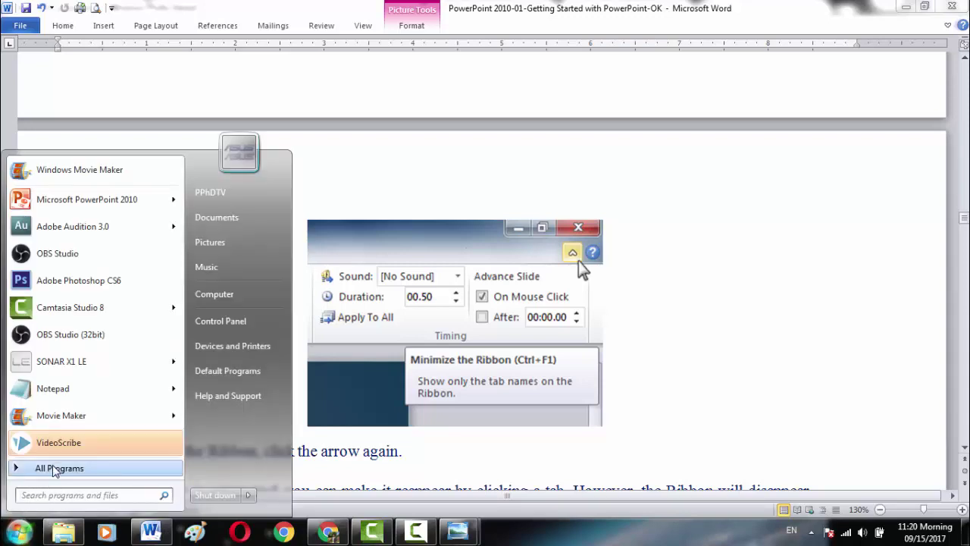
pyautogui.click(55, 470)
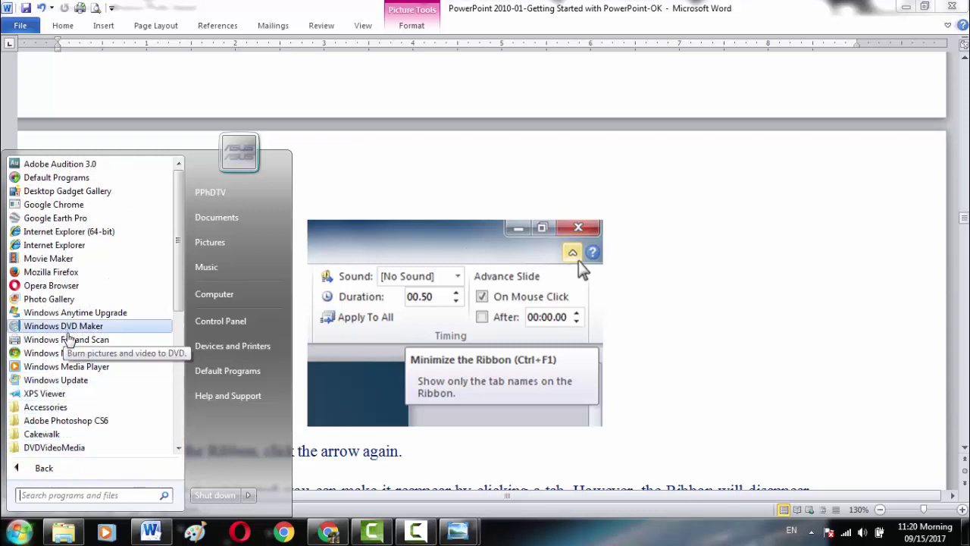
pyautogui.scroll(-2, 66, 432)
pyautogui.scroll(-2, 67, 432)
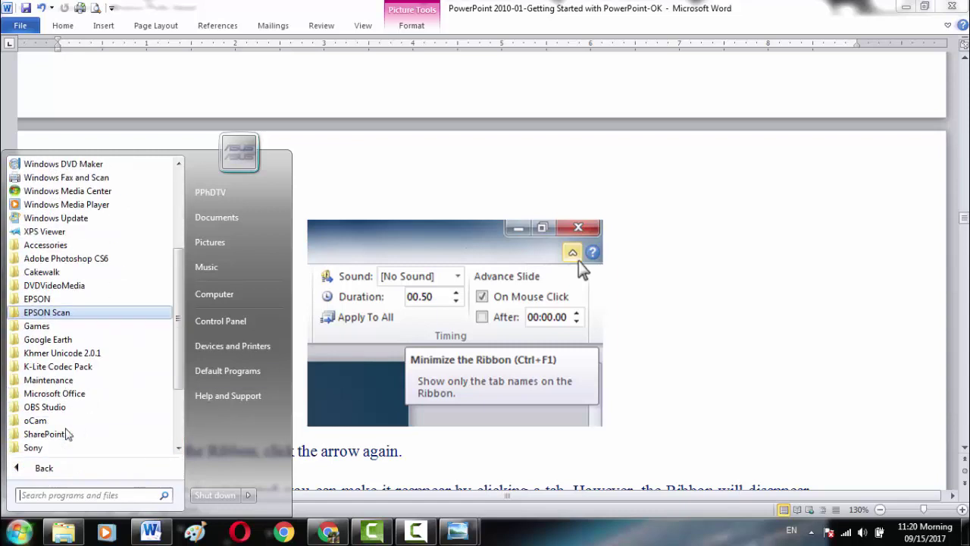
pyautogui.scroll(-3, 61, 379)
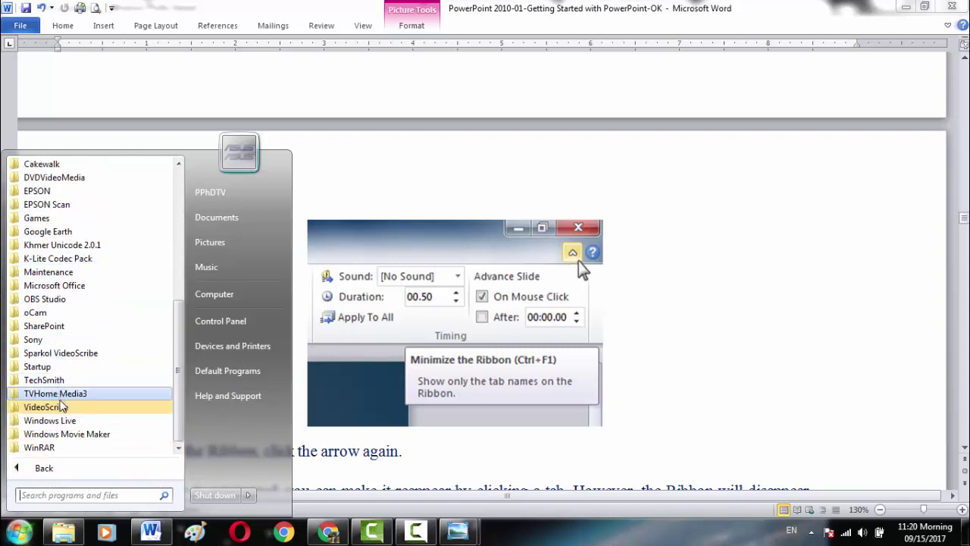
pyautogui.click(76, 286)
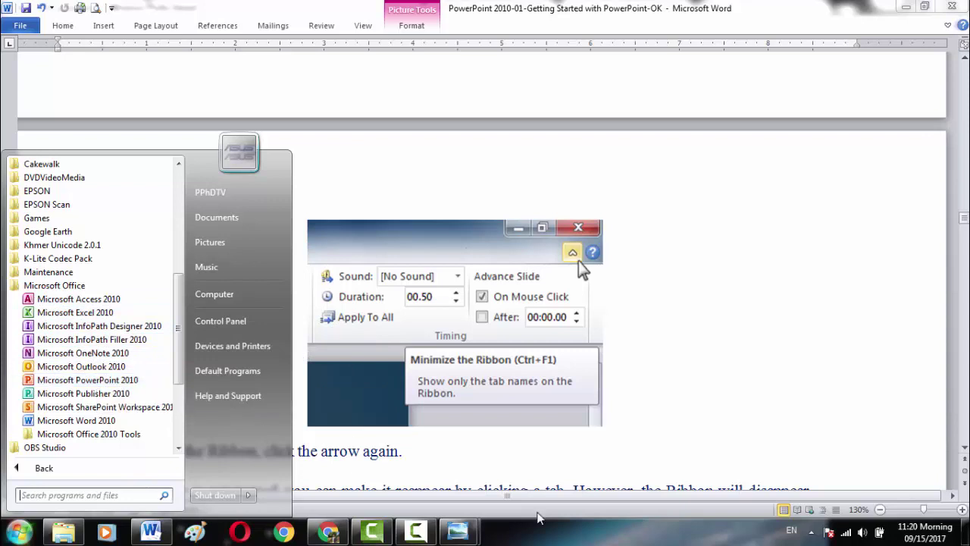
# - Search the Start menu for 'power' and launch Microsoft PowerPoint 2010
pyautogui.click(550, 540)
pyautogui.click(20, 531)
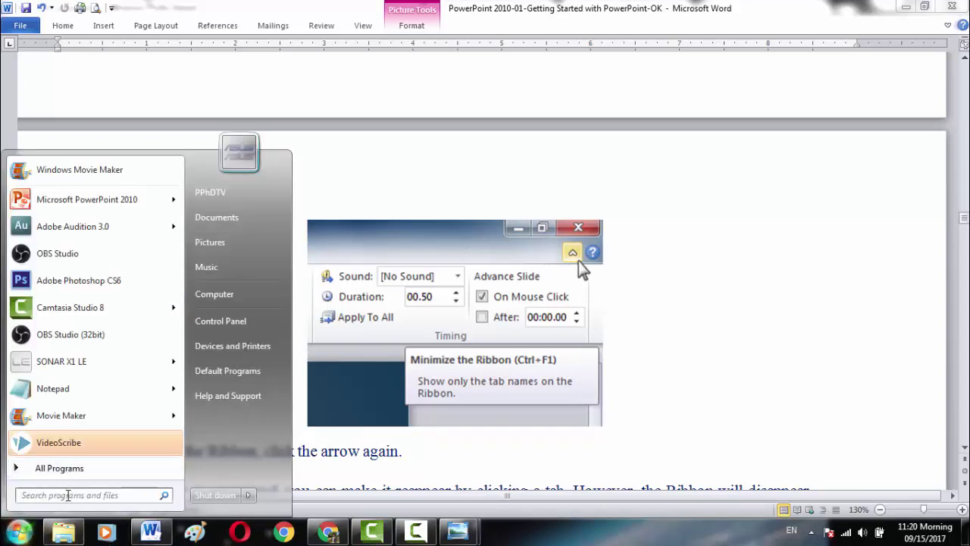
pyautogui.click(67, 495)
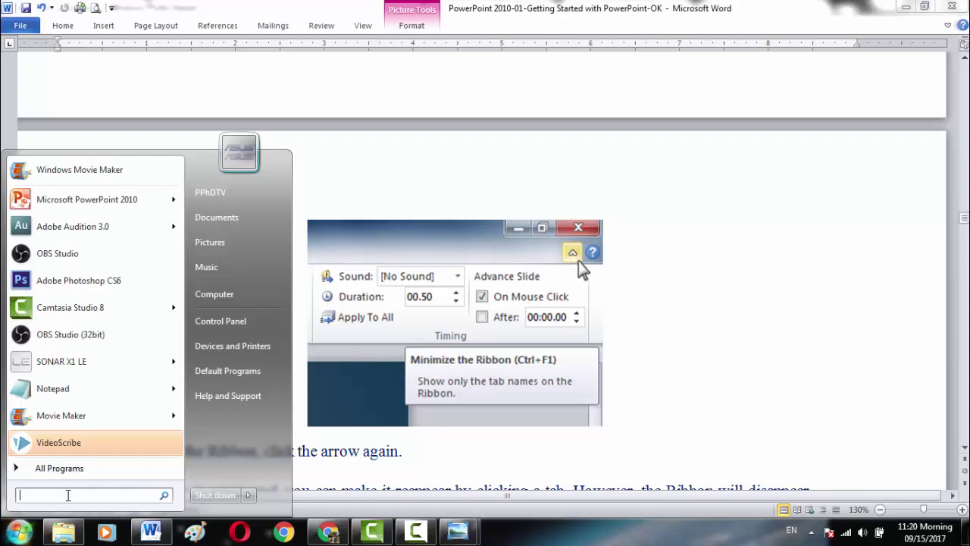
pyautogui.write('p')
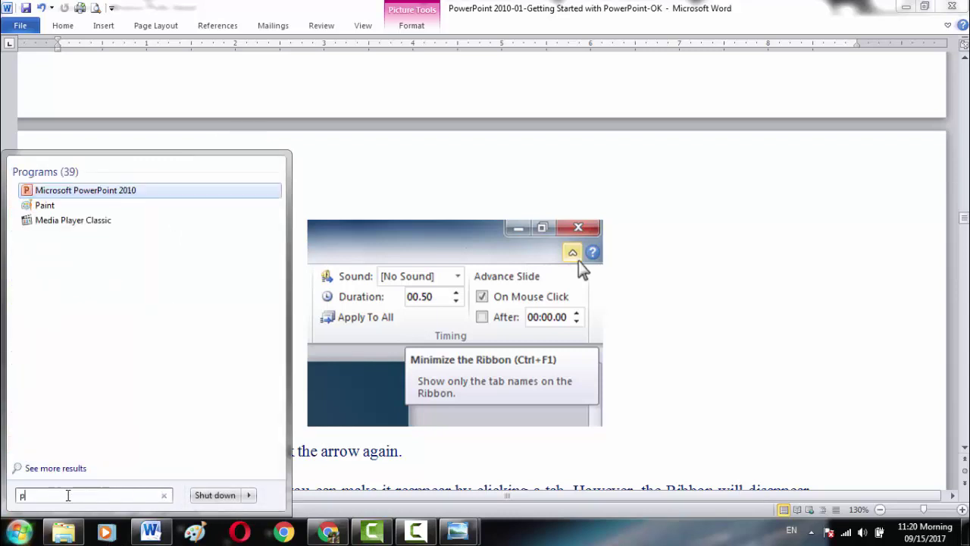
pyautogui.write('o')
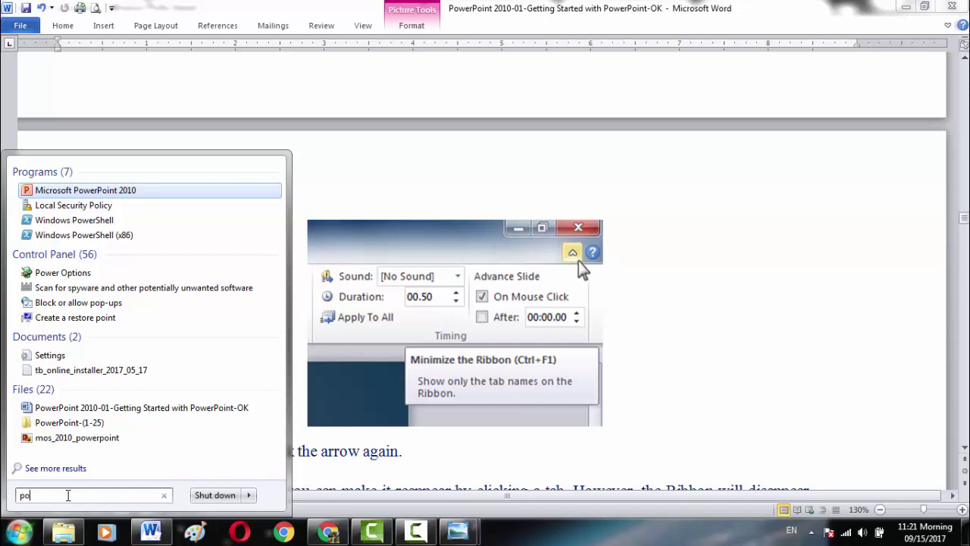
pyautogui.write('wer')
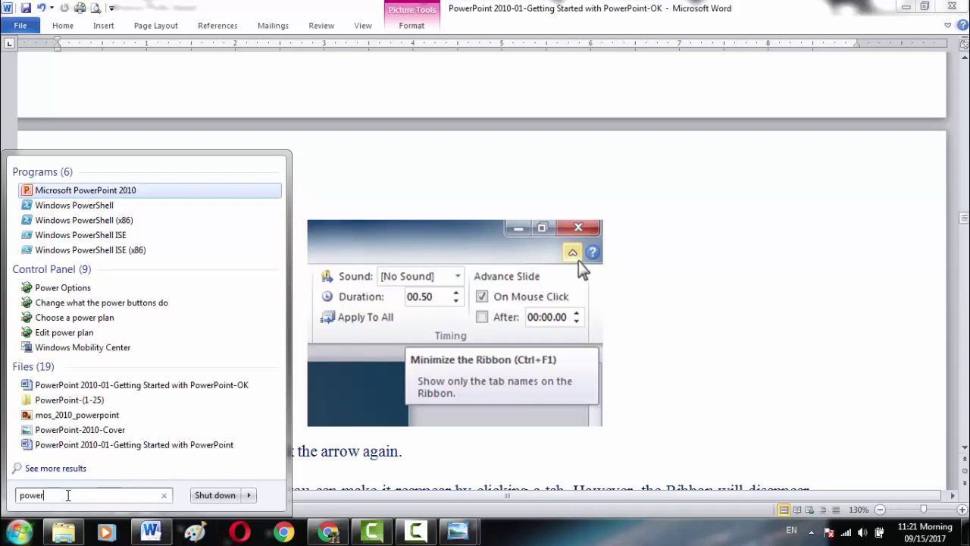
pyautogui.press('Return')
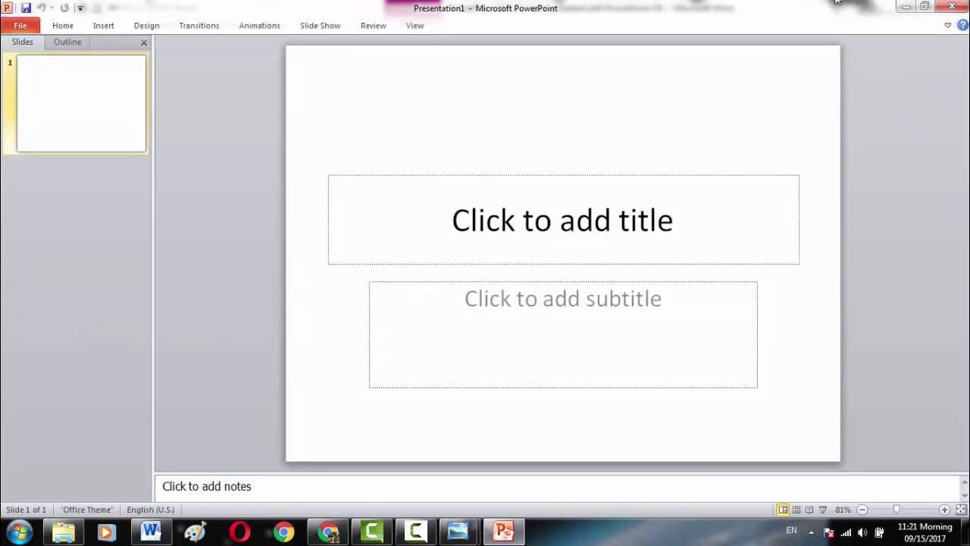
# - Keep the ribbon expanded, try the Austin and Opulent themes, then apply the Flow theme
pyautogui.click(948, 25)
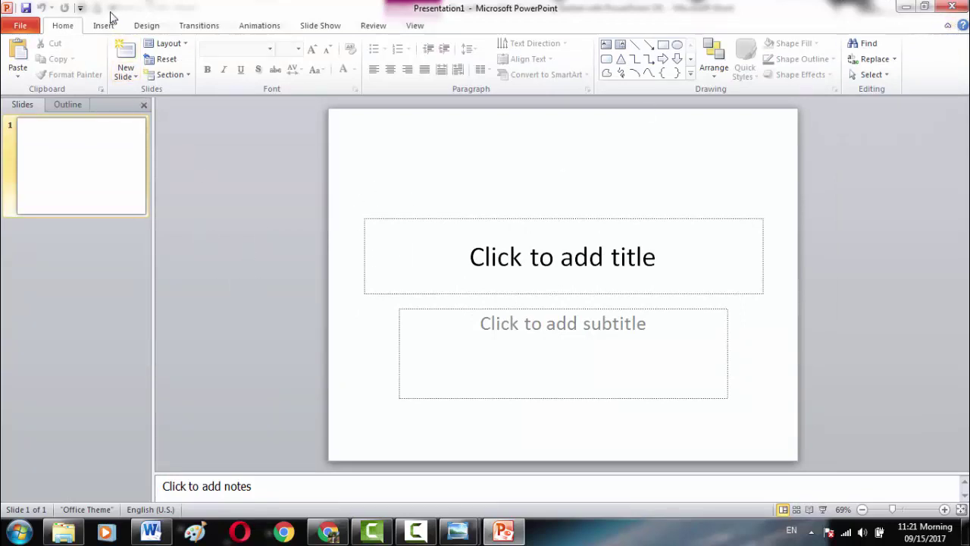
pyautogui.click(146, 25)
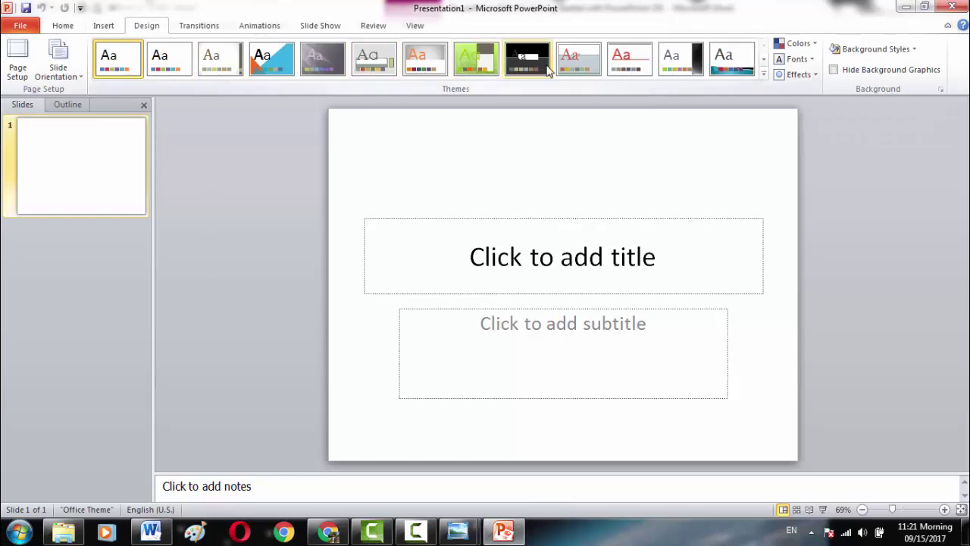
pyautogui.click(478, 64)
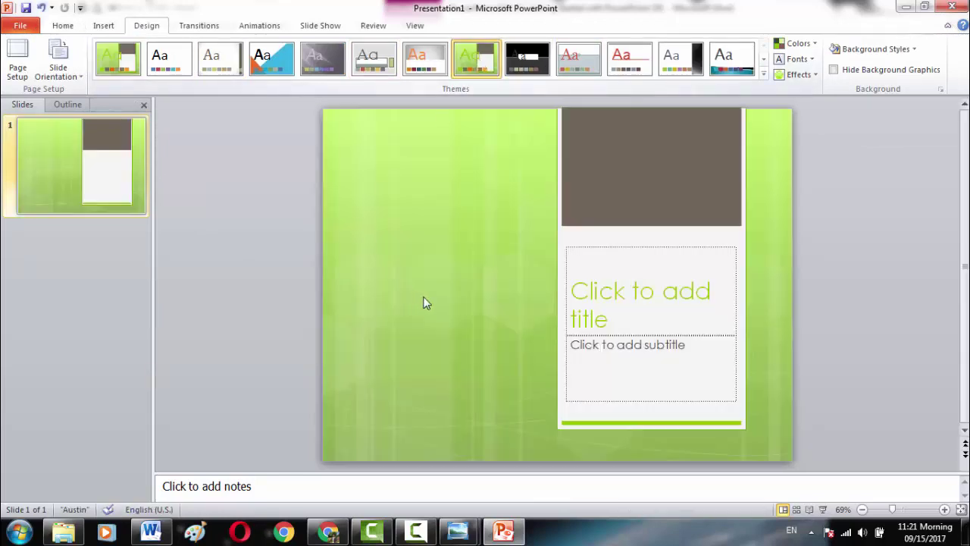
pyautogui.click(763, 75)
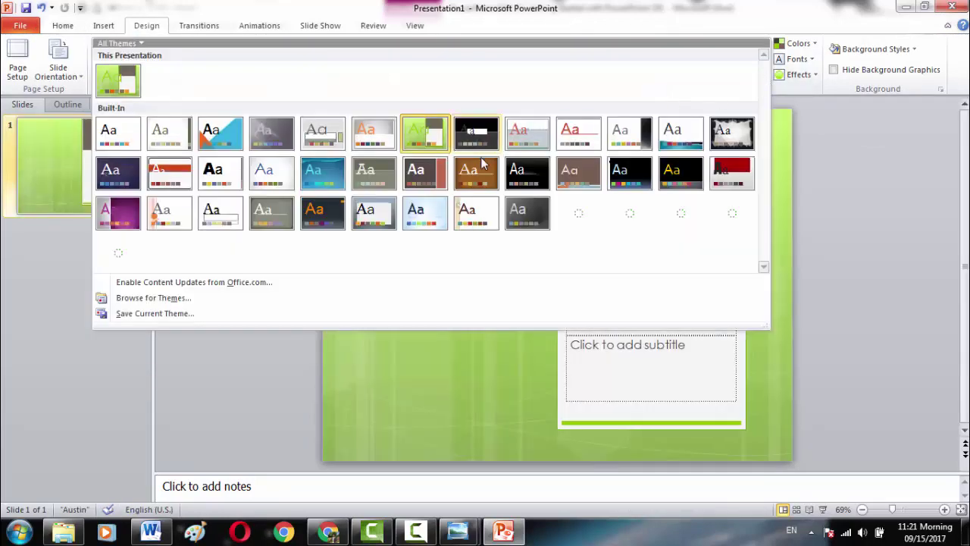
pyautogui.click(120, 210)
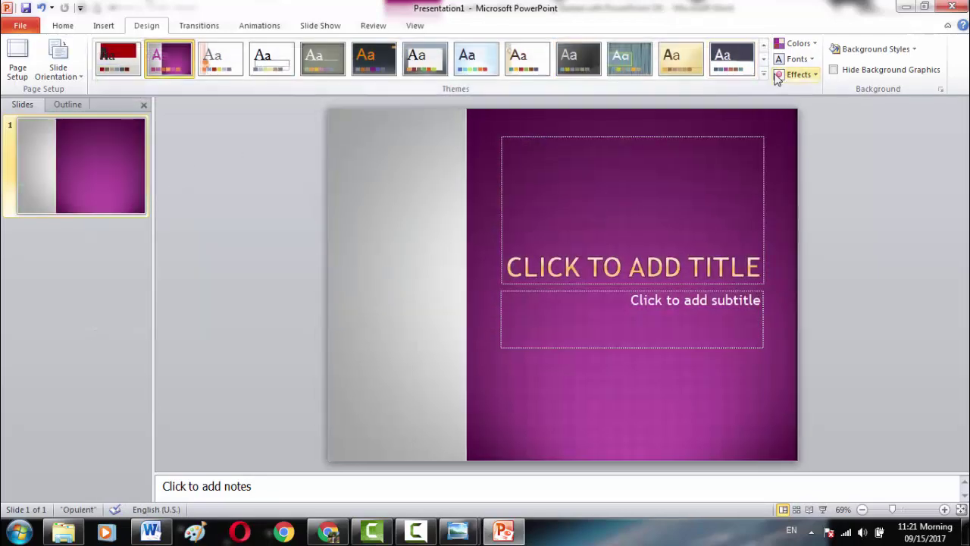
pyautogui.click(765, 75)
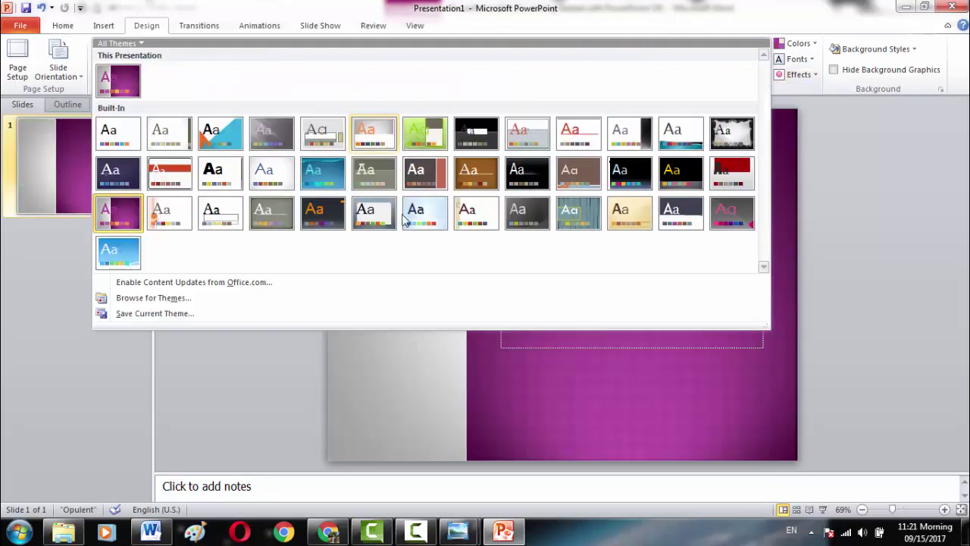
pyautogui.click(339, 169)
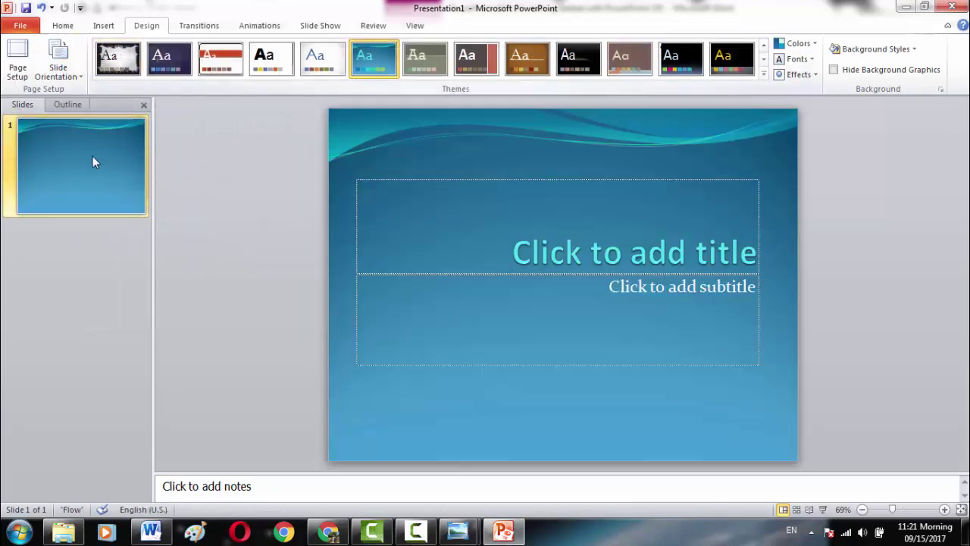
# - Add six Title and Content slides from Home, then select slide 1
pyautogui.click(64, 27)
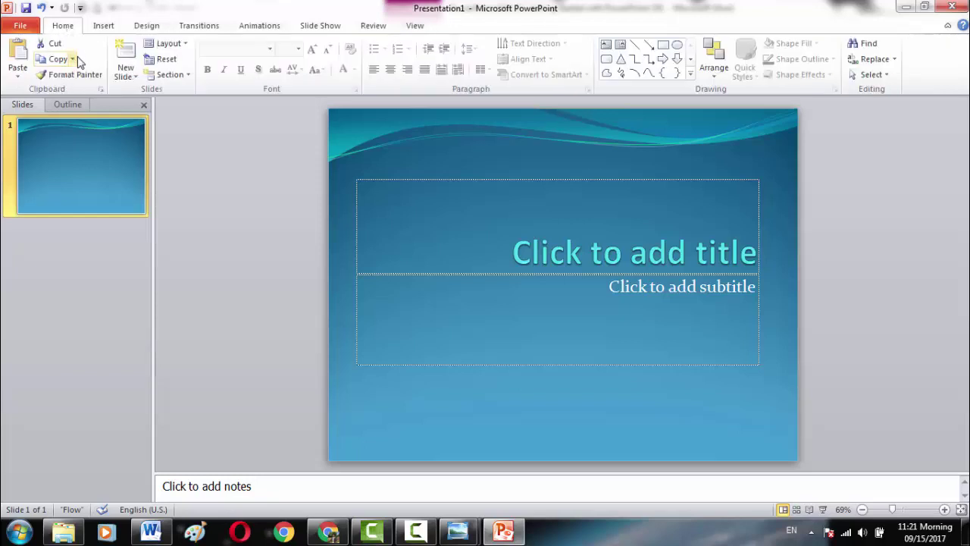
pyautogui.doubleClick(121, 52)
pyautogui.click(121, 51)
pyautogui.doubleClick(120, 51)
pyautogui.click(119, 50)
pyautogui.scroll(3, 102, 147)
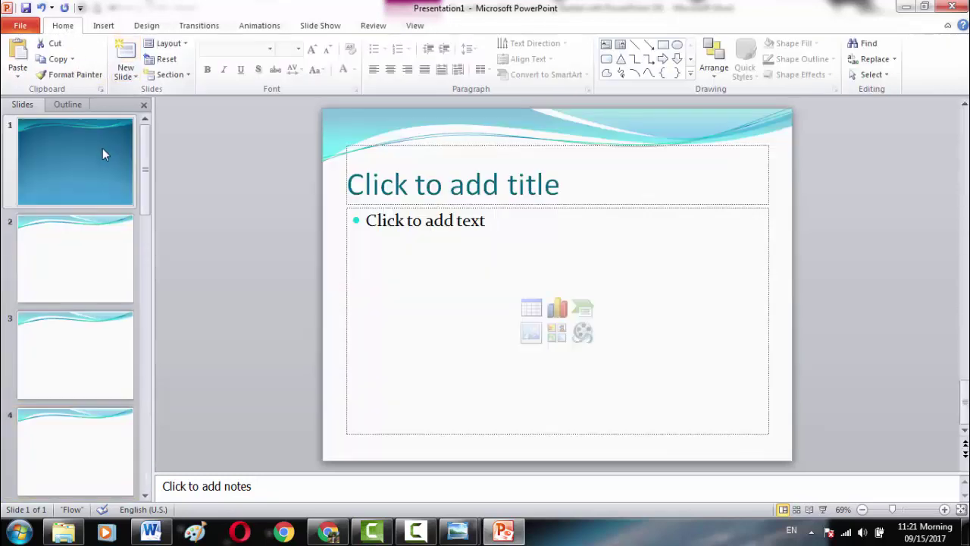
pyautogui.click(70, 184)
pyautogui.click(234, 191)
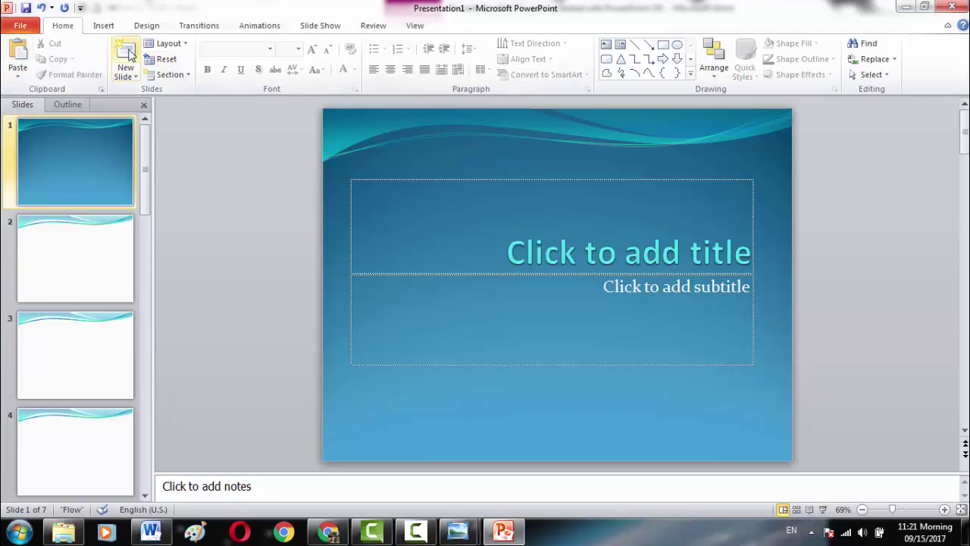
# - Browse the Insert, Design, Transitions, Animations, Slide Show, Review and View tabs, returning to Home
pyautogui.click(106, 29)
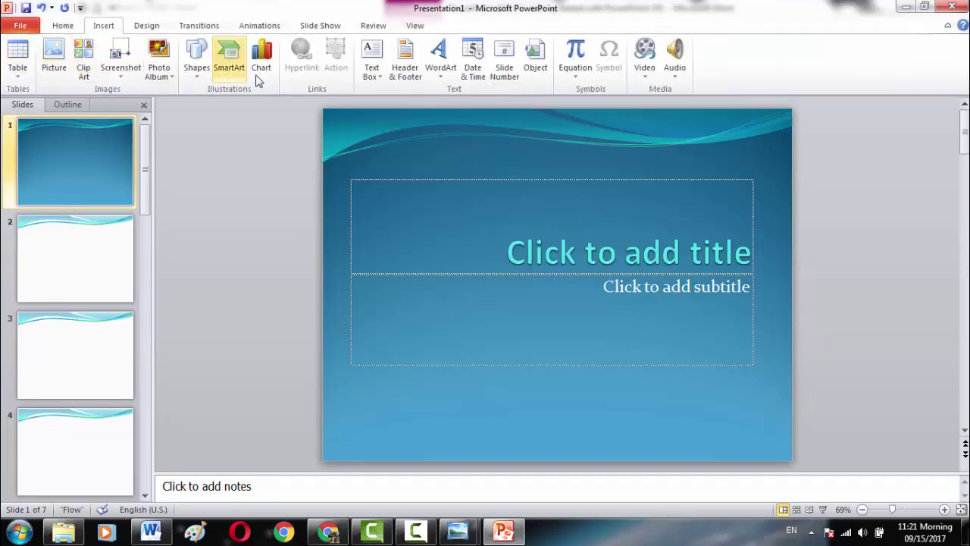
pyautogui.click(145, 29)
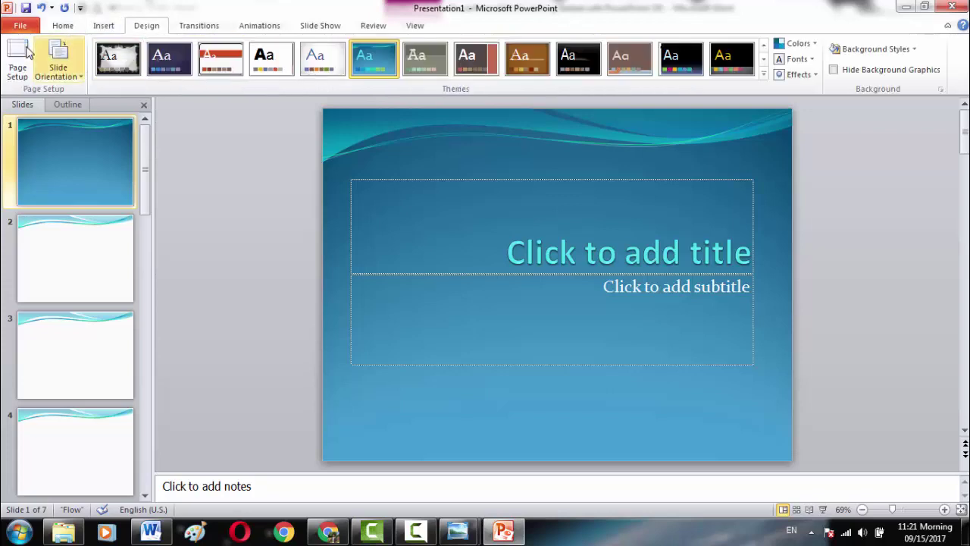
pyautogui.click(197, 29)
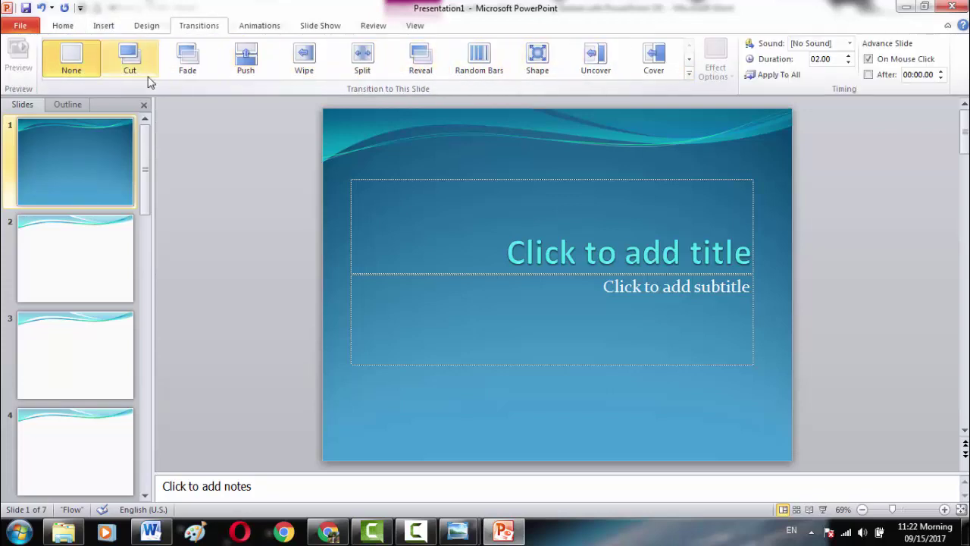
pyautogui.click(277, 29)
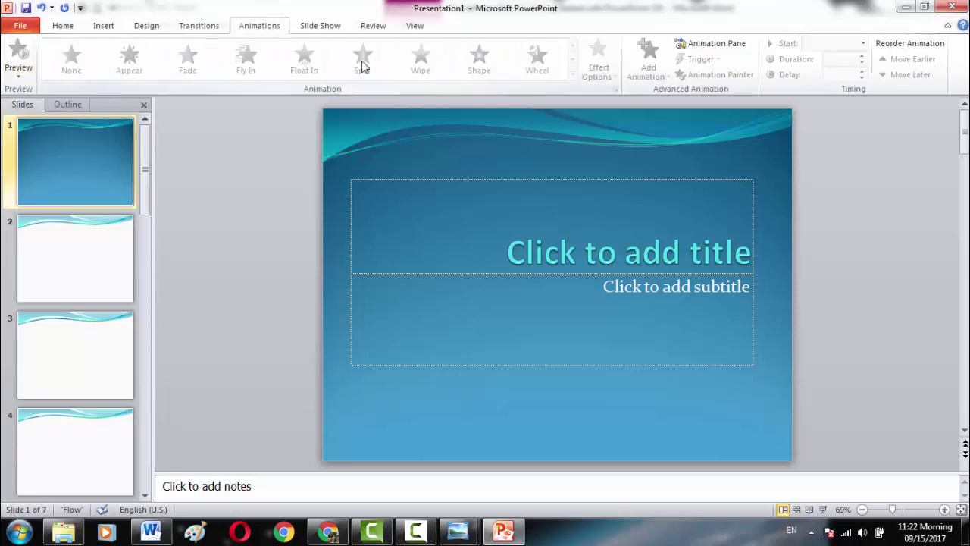
pyautogui.click(333, 29)
pyautogui.click(373, 27)
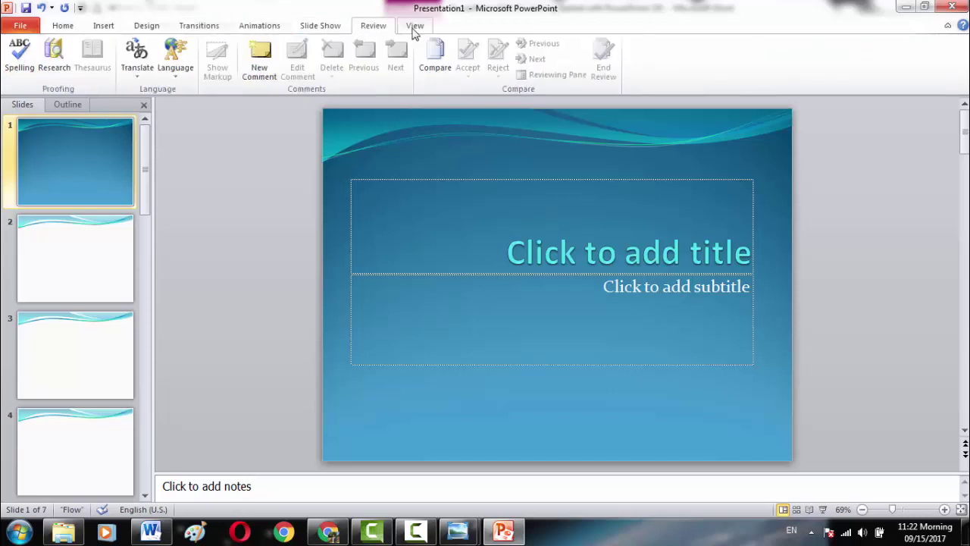
pyautogui.click(414, 27)
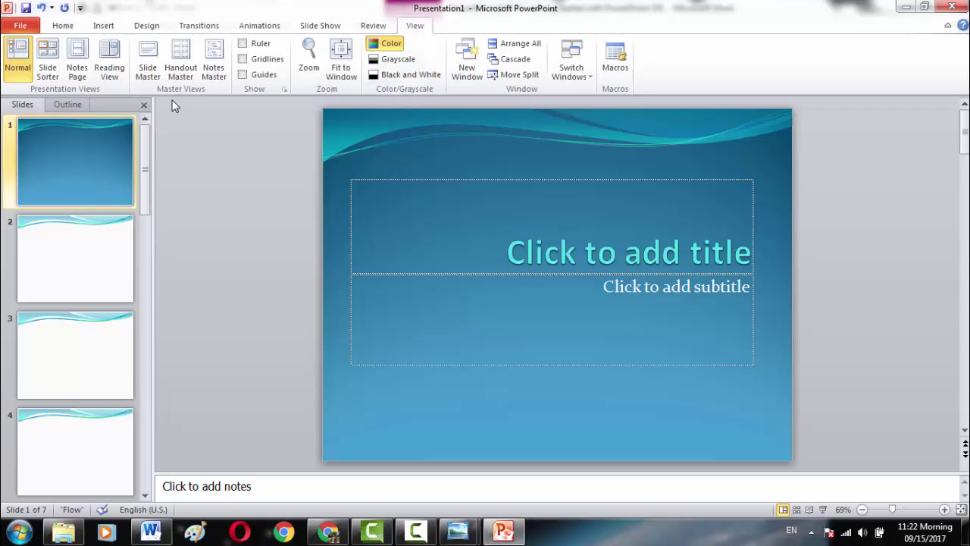
pyautogui.click(65, 27)
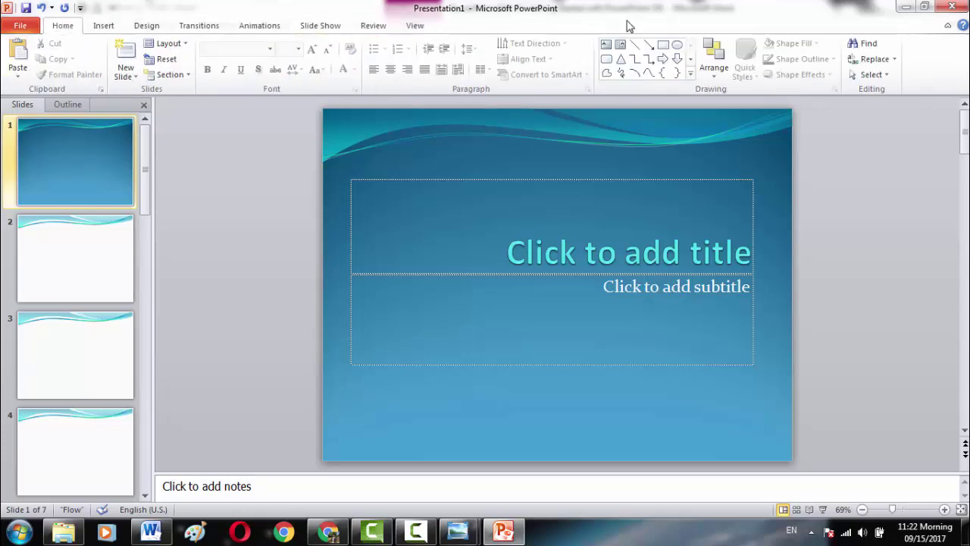
# - Open Customize the Ribbon from the ribbon's right-click menu and create a New Tab
pyautogui.rightClick(543, 55)
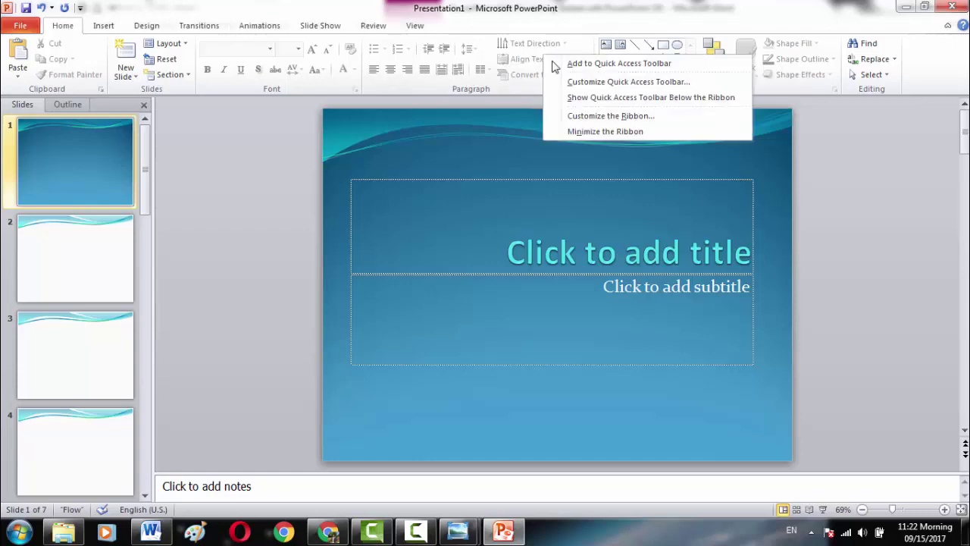
pyautogui.click(576, 118)
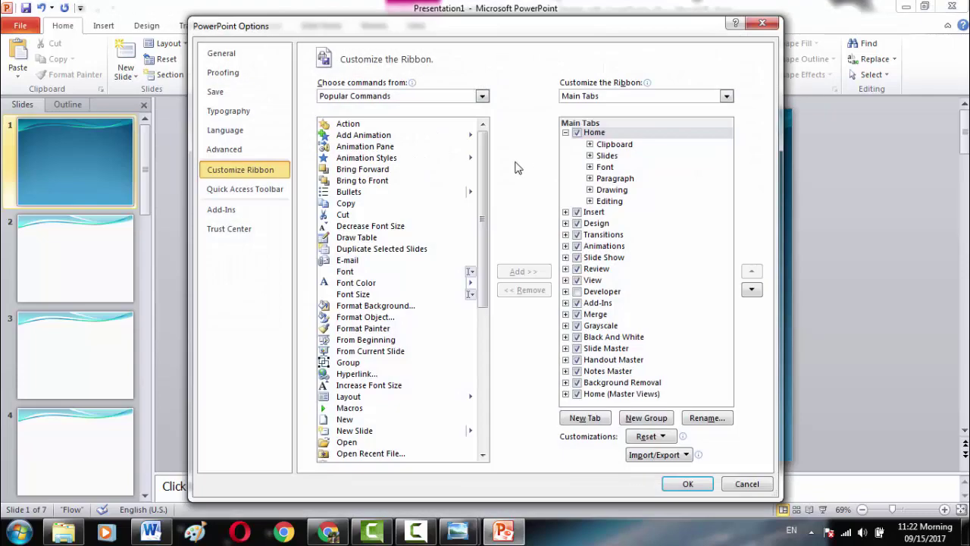
pyautogui.moveTo(588, 28); pyautogui.dragTo(574, 27)
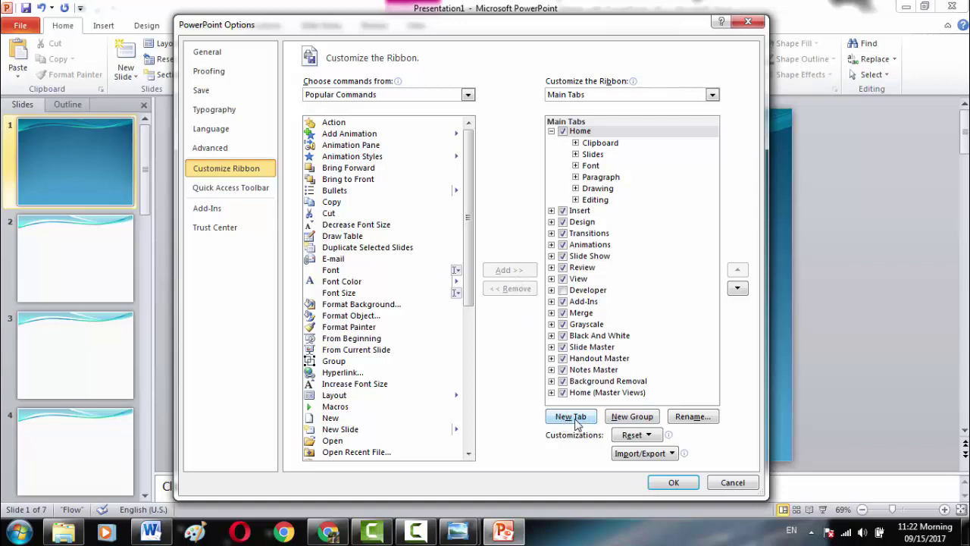
pyautogui.click(576, 421)
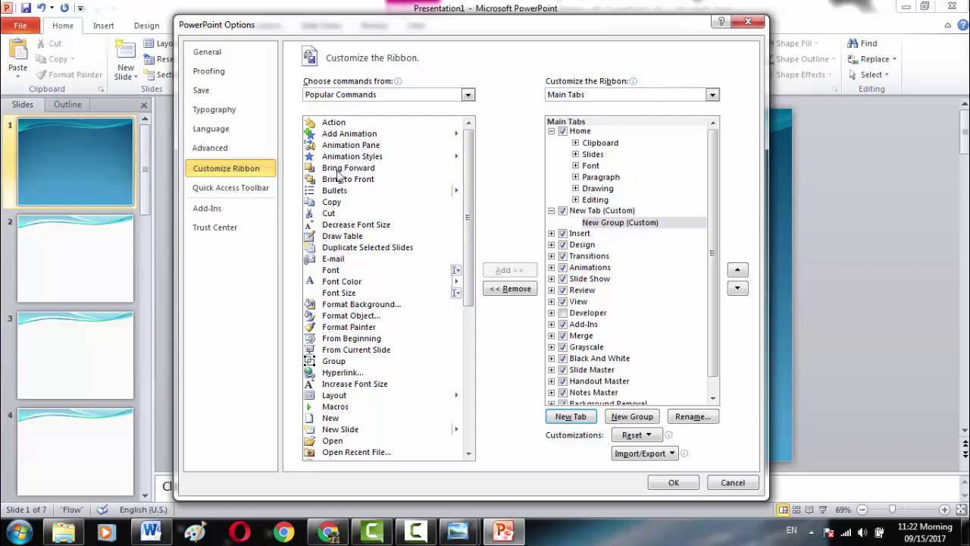
# - Add Add Animation, Animation Styles and Draw Table to the new group, then select New Tab (Custom)
pyautogui.click(360, 135)
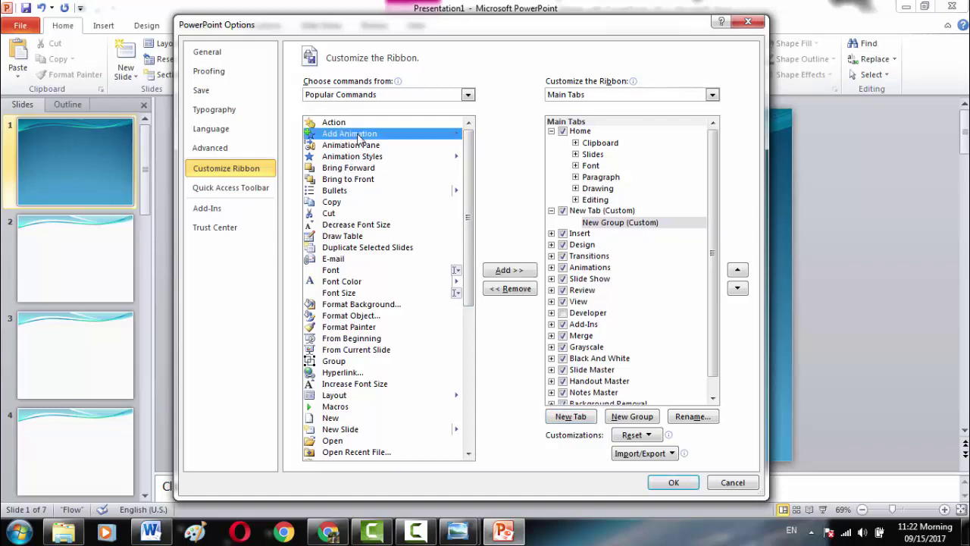
pyautogui.click(509, 271)
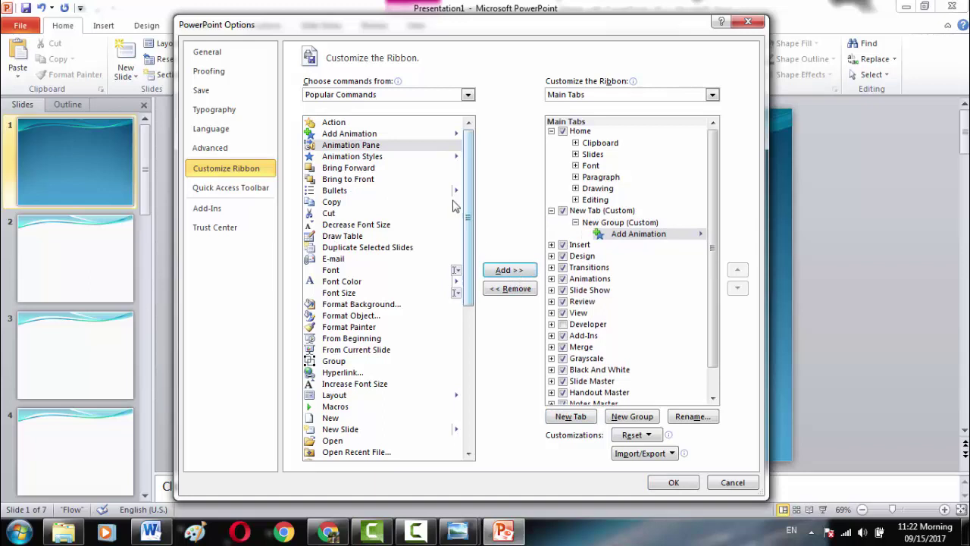
pyautogui.click(341, 158)
pyautogui.click(516, 271)
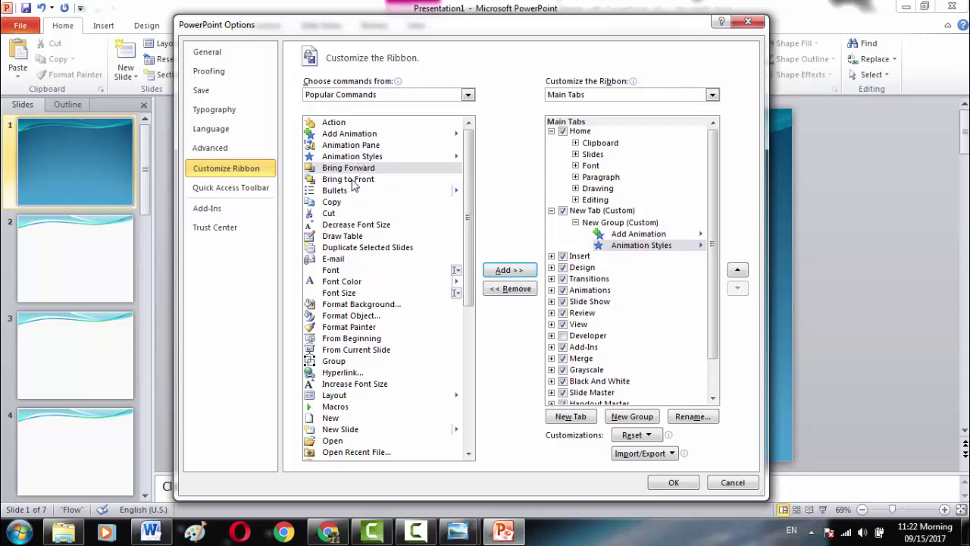
pyautogui.click(348, 238)
pyautogui.click(508, 270)
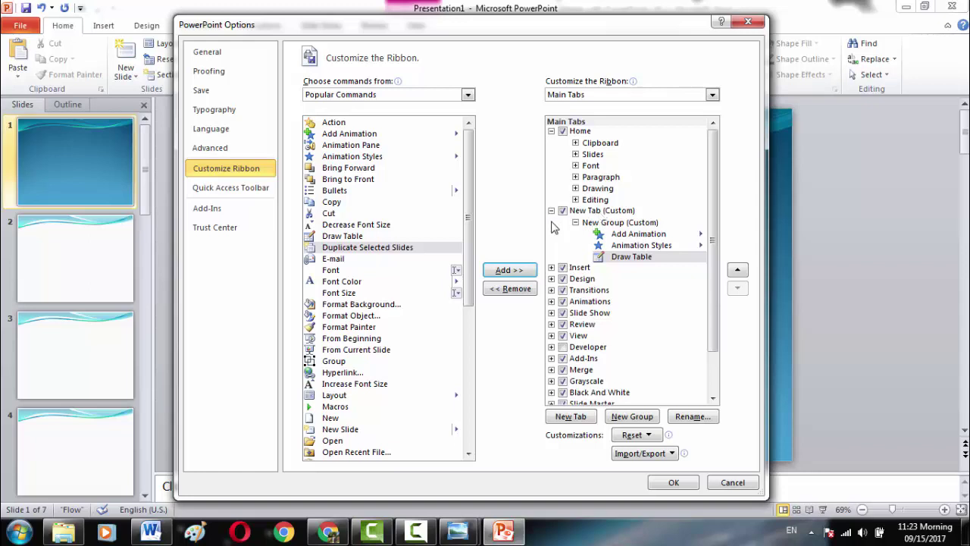
pyautogui.click(624, 212)
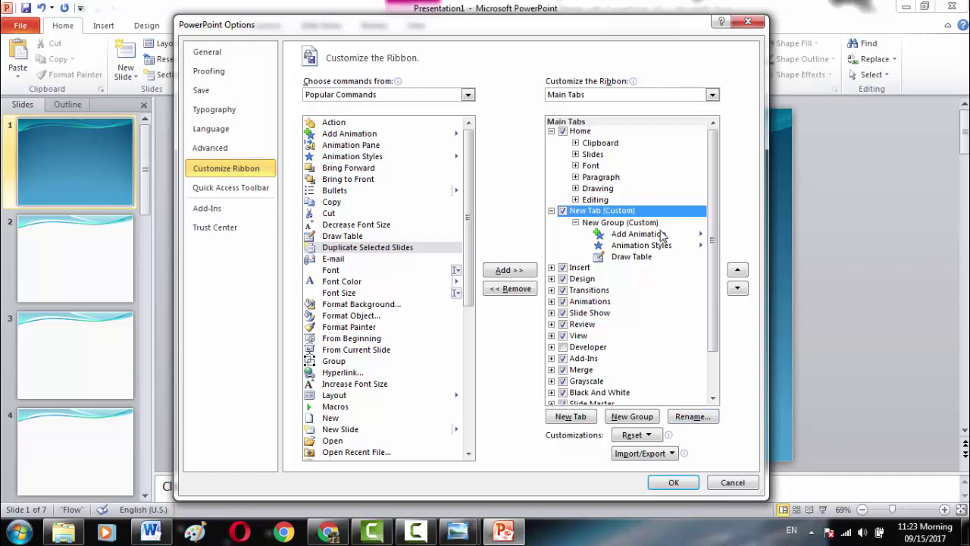
# - Rename the custom tab to the presenter's name and close PowerPoint Options with OK
pyautogui.click(696, 417)
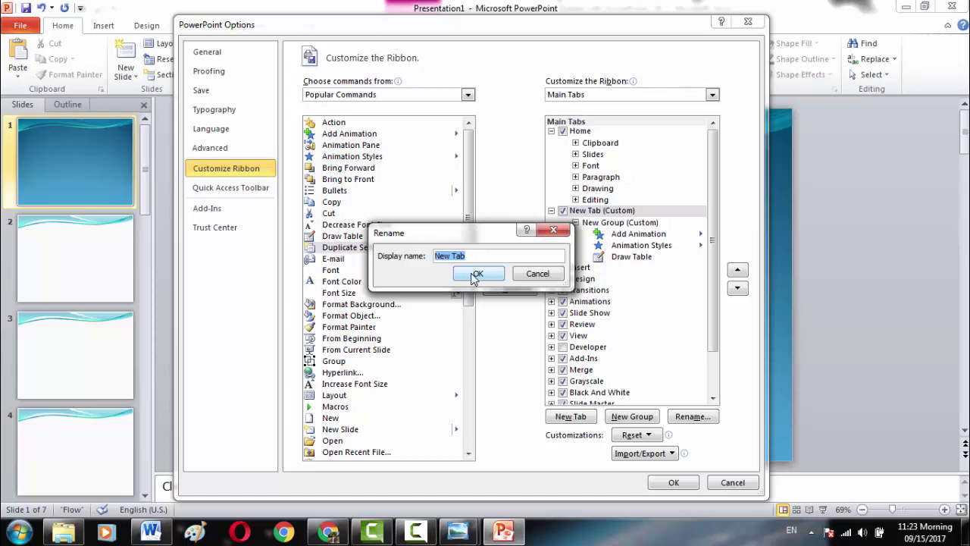
pyautogui.write('SA')
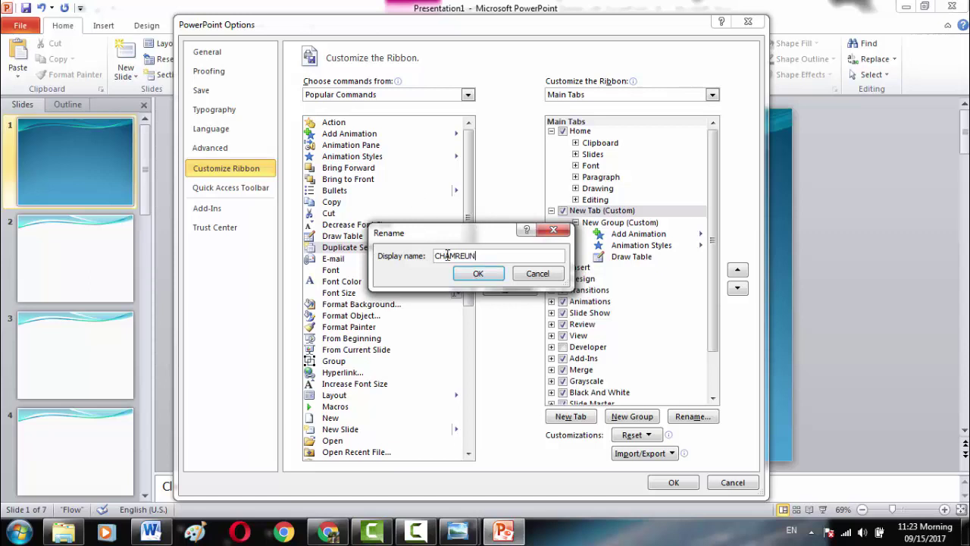
pyautogui.click(477, 274)
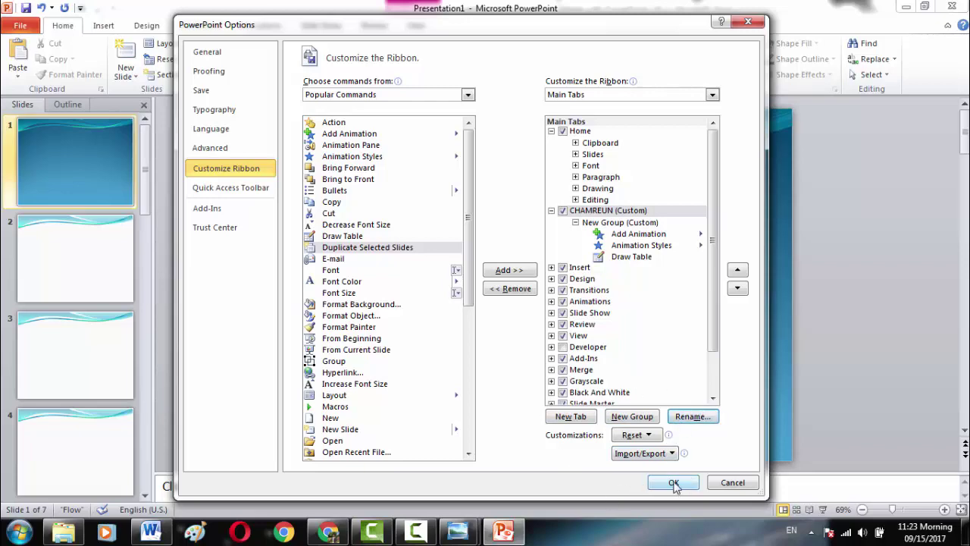
pyautogui.click(674, 483)
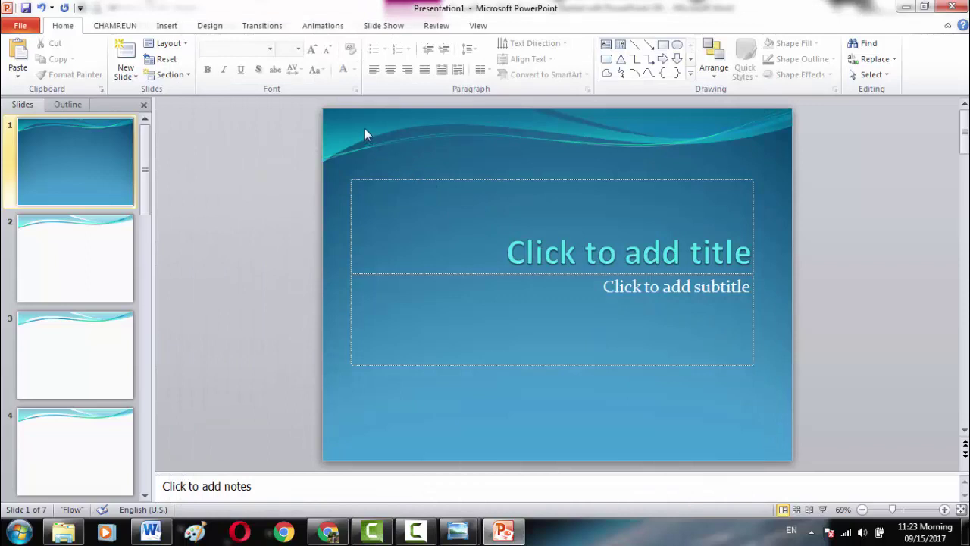
# - View the renamed custom tab, then reopen Customize the Ribbon in PowerPoint Options
pyautogui.click(118, 29)
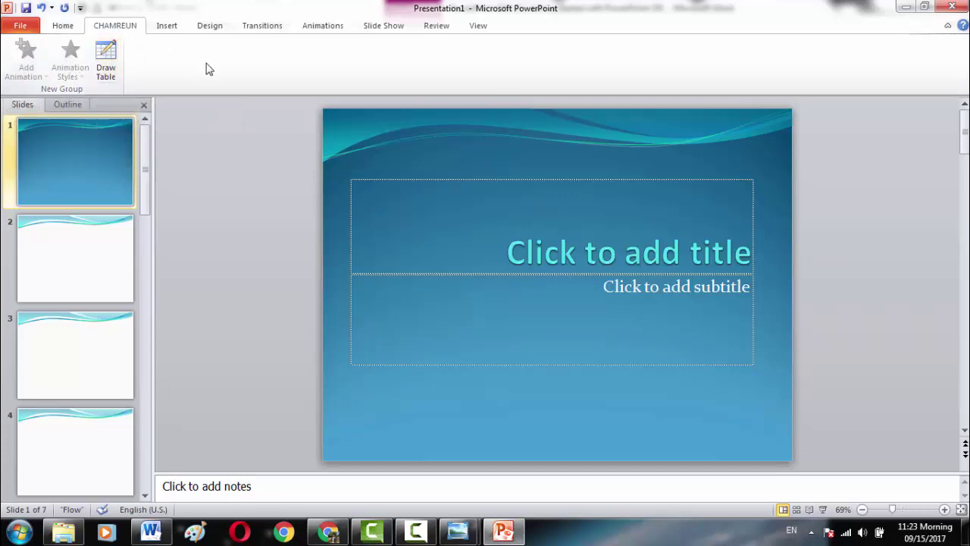
pyautogui.rightClick(595, 30)
pyautogui.click(538, 72)
pyautogui.rightClick(497, 69)
pyautogui.click(63, 27)
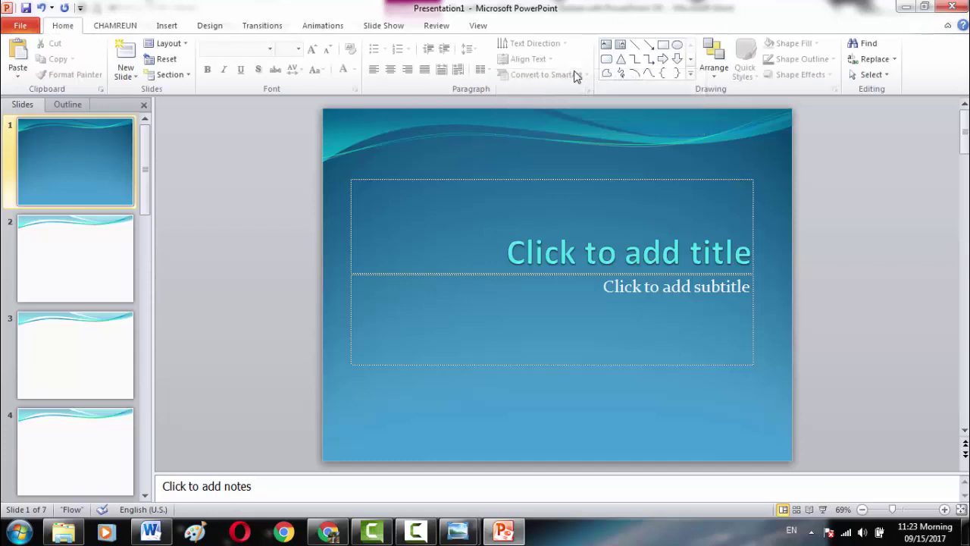
pyautogui.rightClick(595, 71)
pyautogui.click(641, 133)
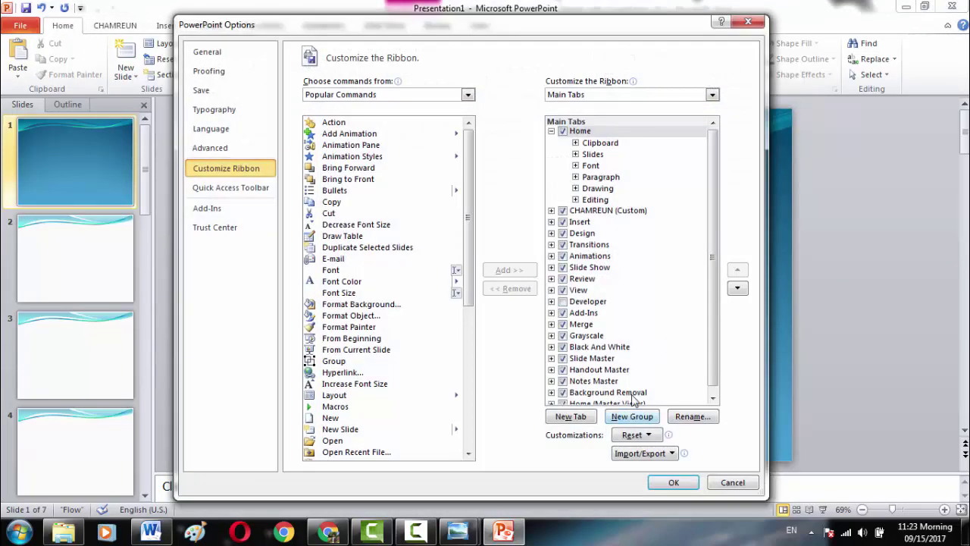
# - Keep the Main Tabs list shown in the Customize Ribbon settings
pyautogui.scroll(-1, 693, 361)
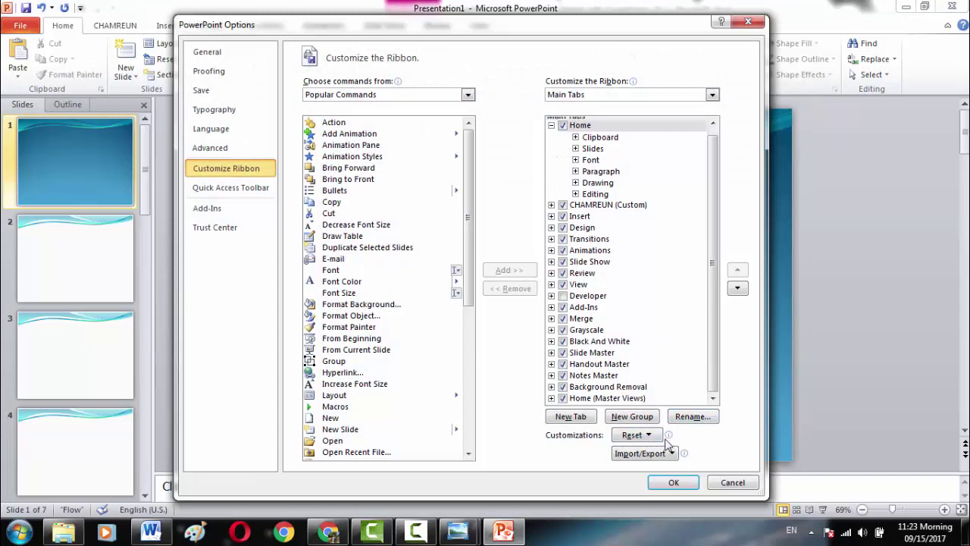
pyautogui.scroll(1, 688, 409)
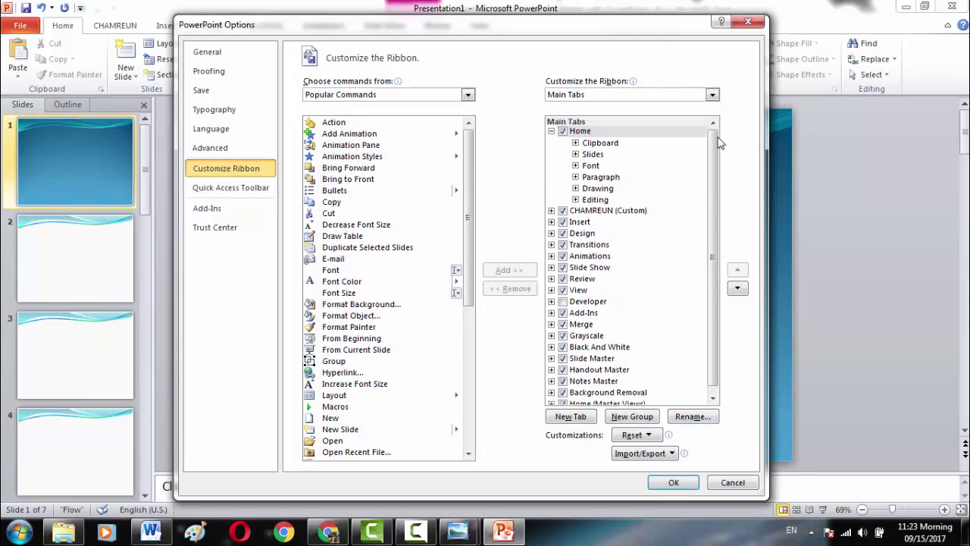
pyautogui.click(711, 96)
pyautogui.click(713, 95)
pyautogui.scroll(-1, 724, 233)
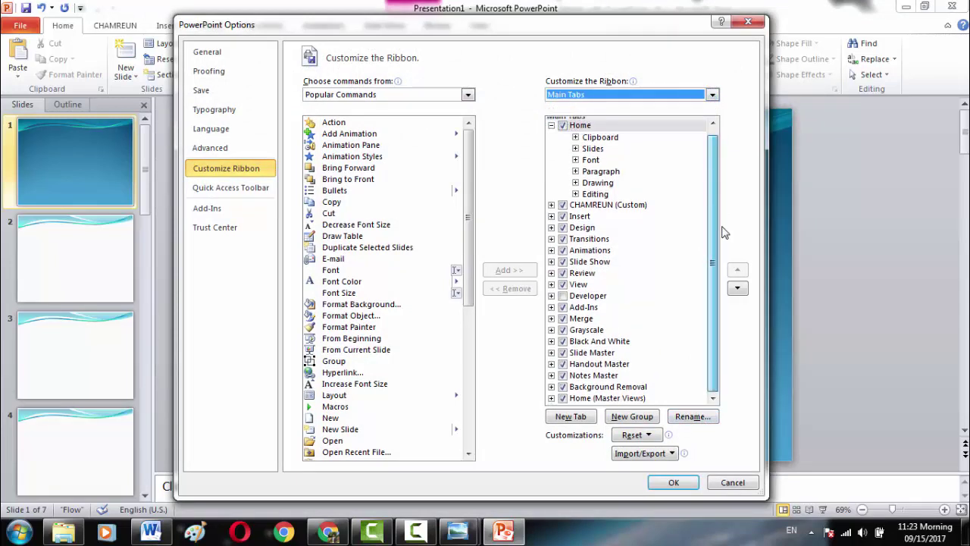
# - Expand CHAMREUN (Custom) to view its group and options, then cancel without changes
pyautogui.click(551, 205)
pyautogui.click(551, 204)
pyautogui.click(551, 204)
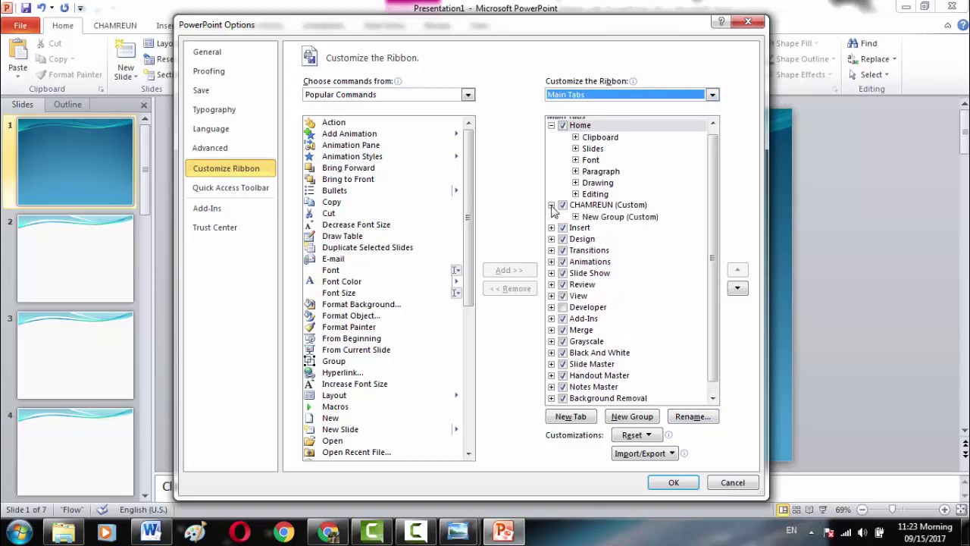
pyautogui.click(567, 212)
pyautogui.rightClick(570, 212)
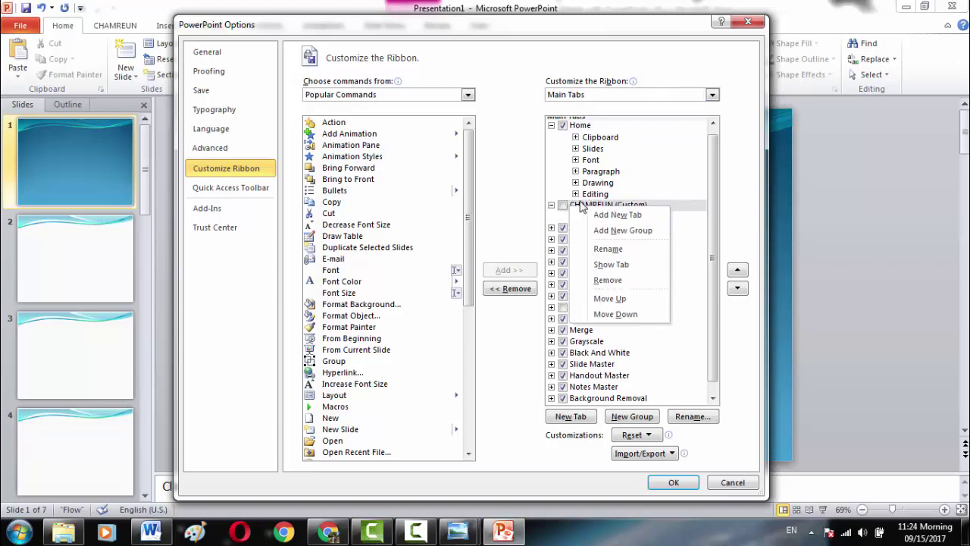
pyautogui.click(626, 206)
pyautogui.rightClick(625, 208)
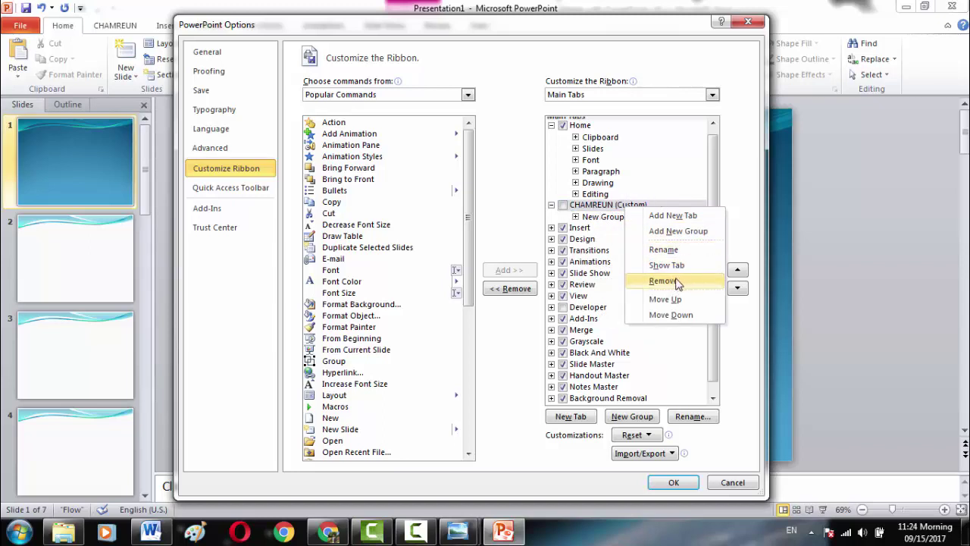
pyautogui.click(261, 16)
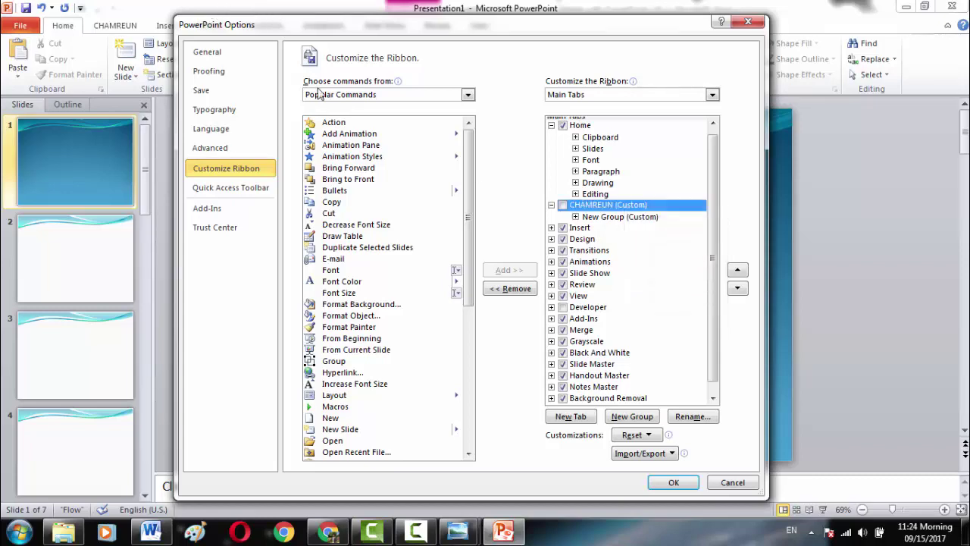
pyautogui.click(727, 484)
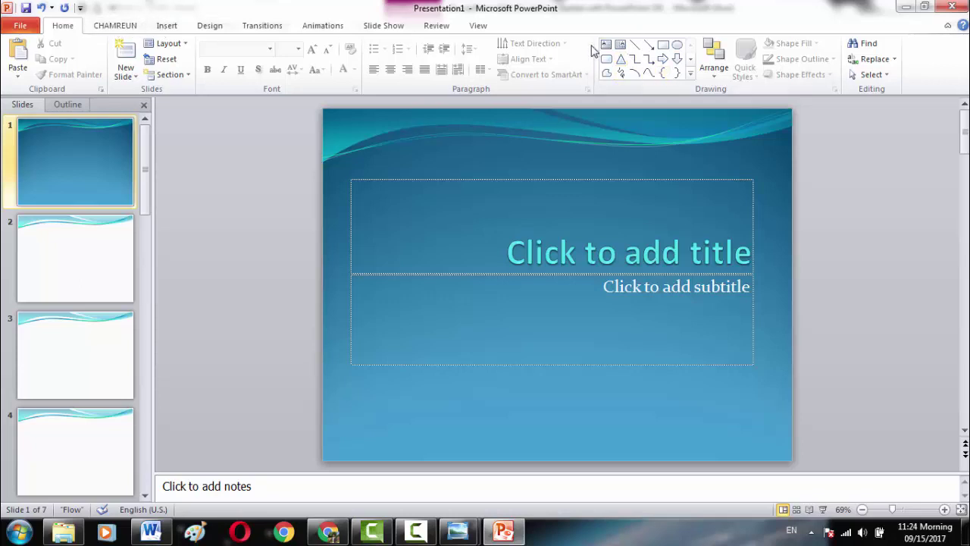
# - Remove the CHAMREUN (Custom) tab in Customize the Ribbon and confirm with OK
pyautogui.rightClick(559, 61)
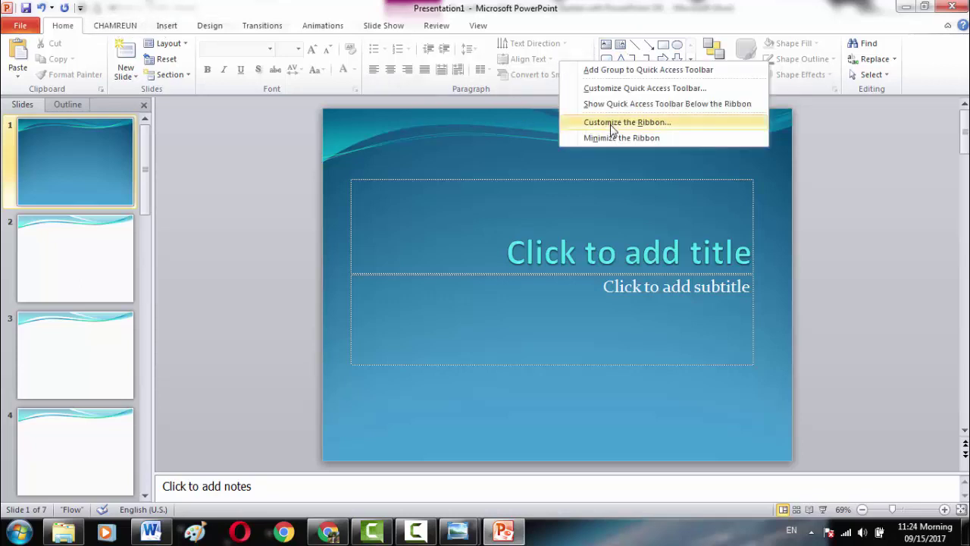
pyautogui.click(613, 123)
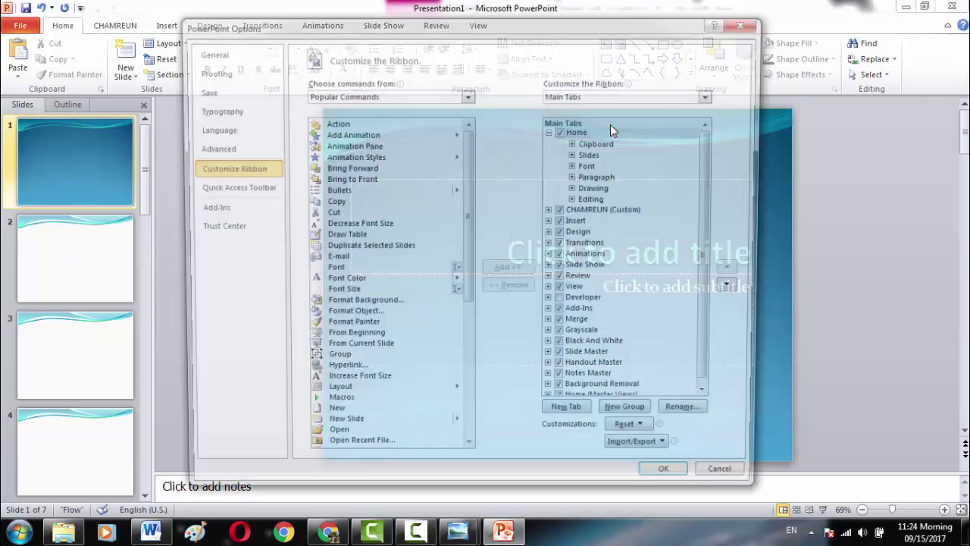
pyautogui.click(599, 212)
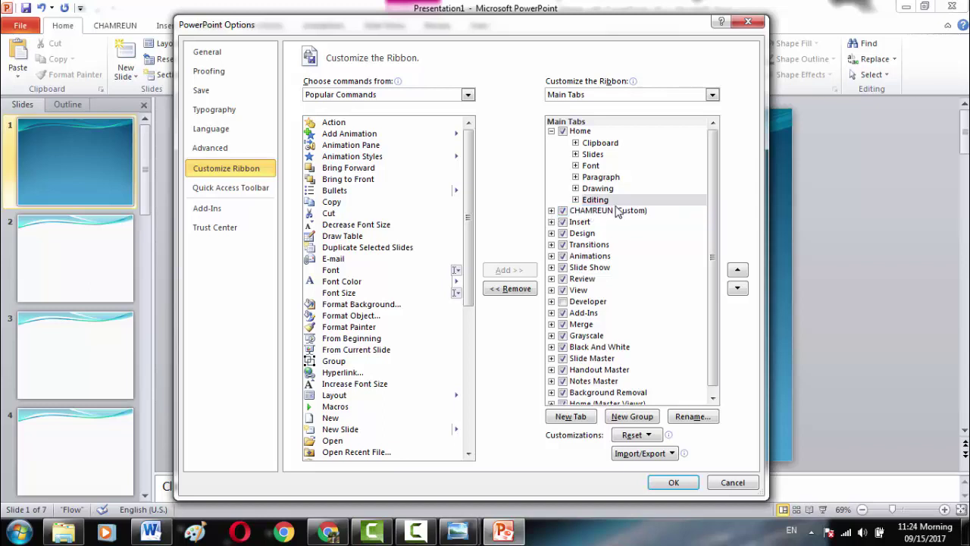
pyautogui.rightClick(594, 216)
pyautogui.press('Escape')
pyautogui.rightClick(596, 215)
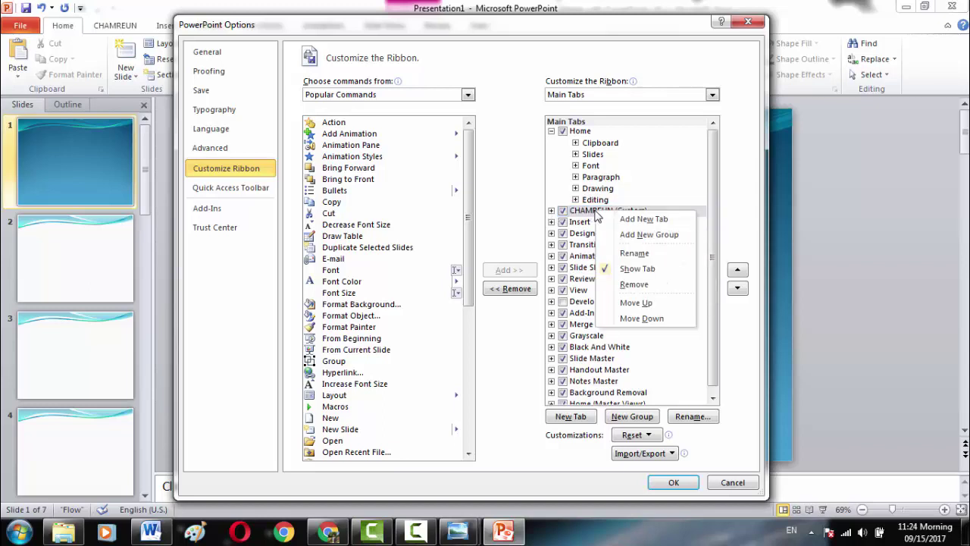
pyautogui.click(634, 284)
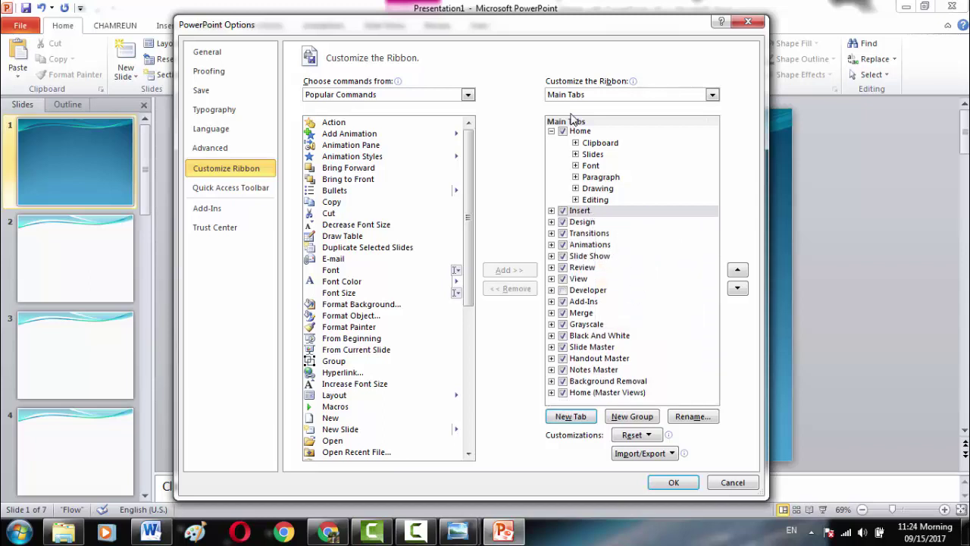
pyautogui.click(674, 483)
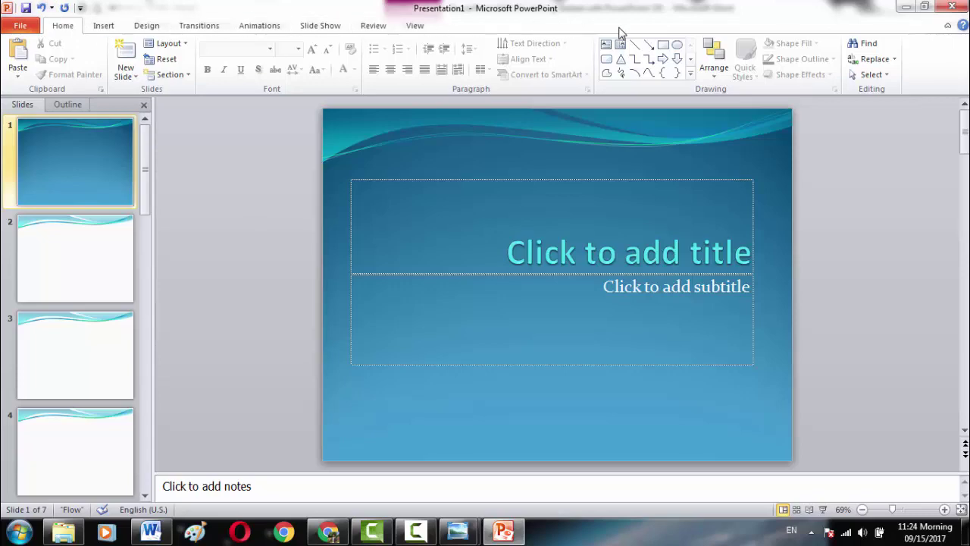
pyautogui.doubleClick(500, 9)
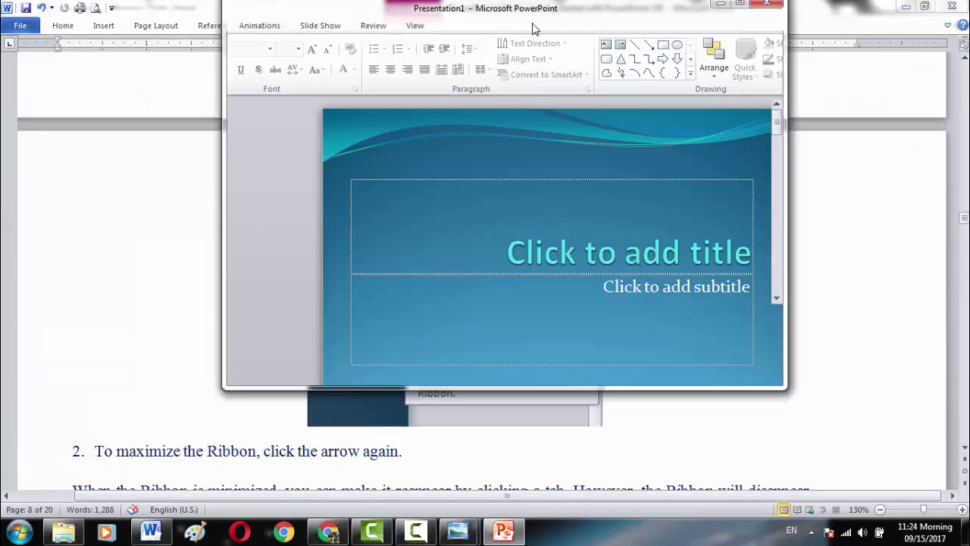
pyautogui.click(740, 9)
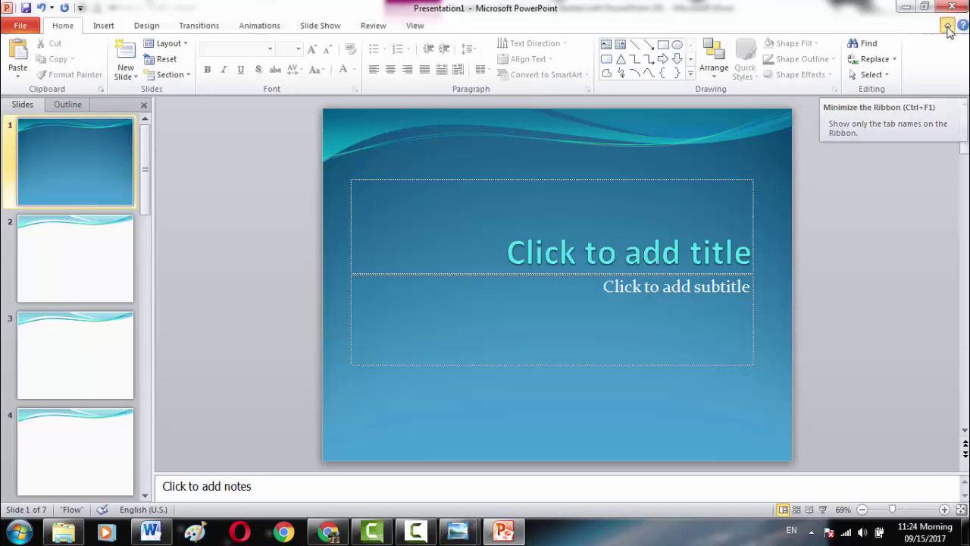
pyautogui.click(947, 27)
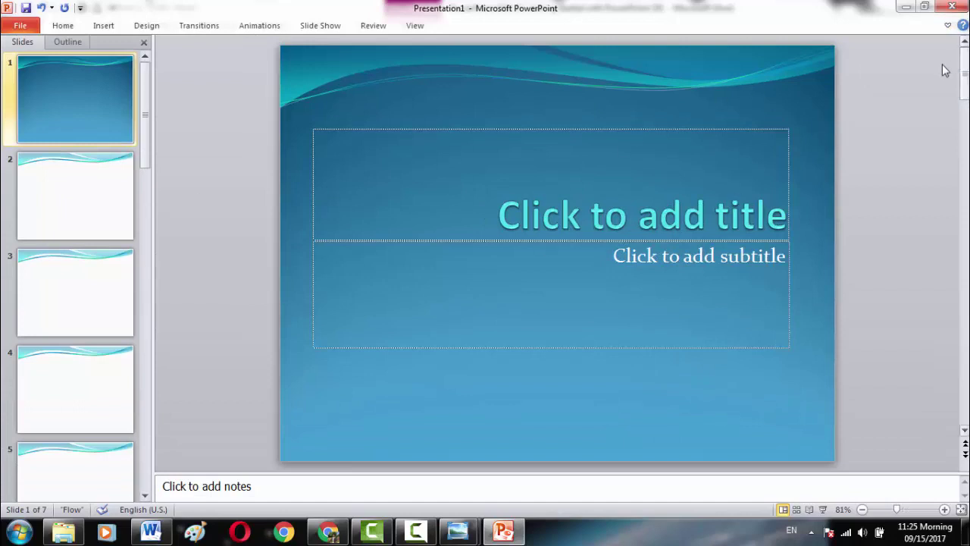
pyautogui.click(142, 27)
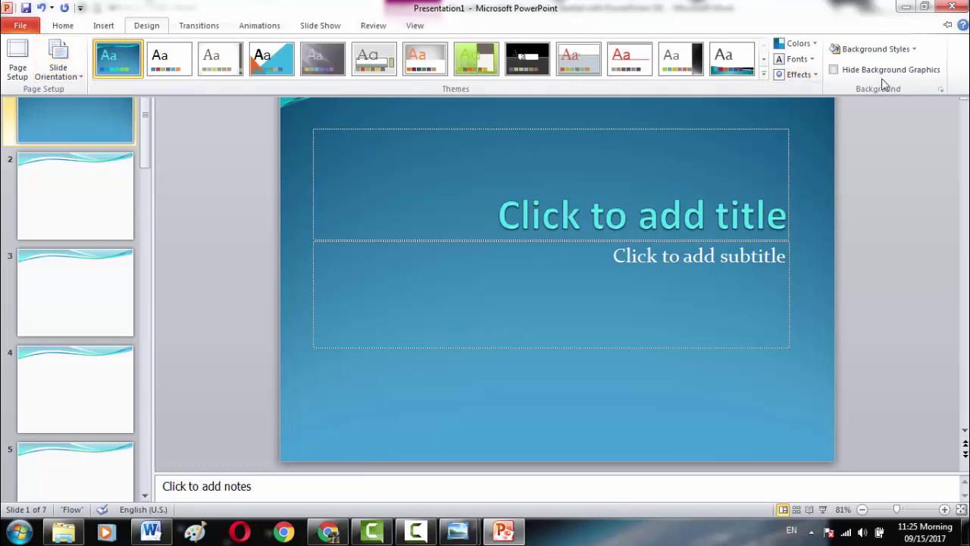
pyautogui.click(79, 26)
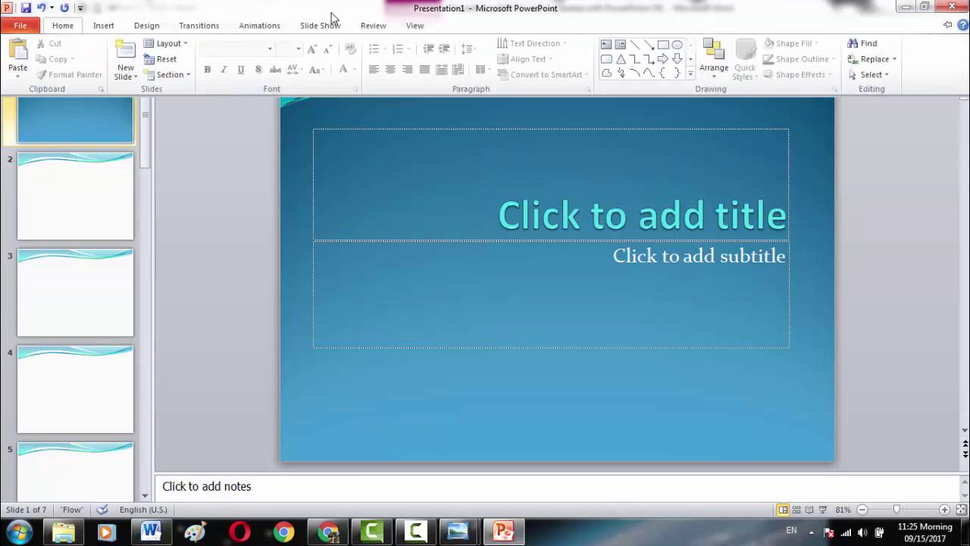
pyautogui.click(686, 14)
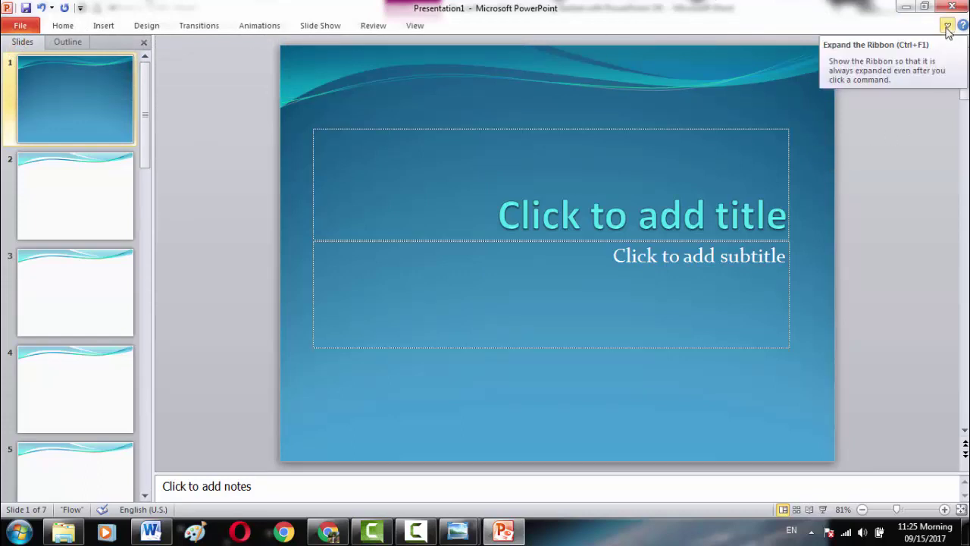
pyautogui.click(948, 27)
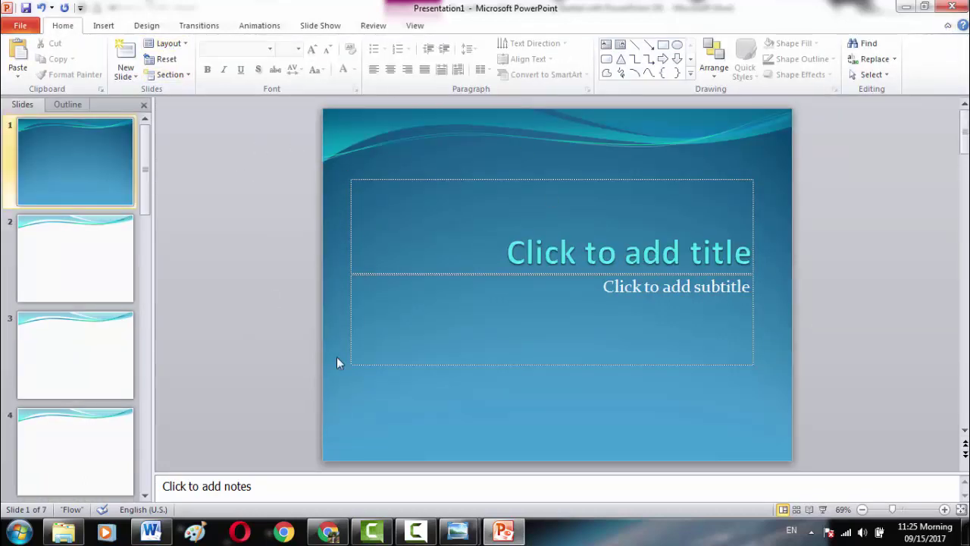
pyautogui.click(419, 535)
pyautogui.click(419, 535)
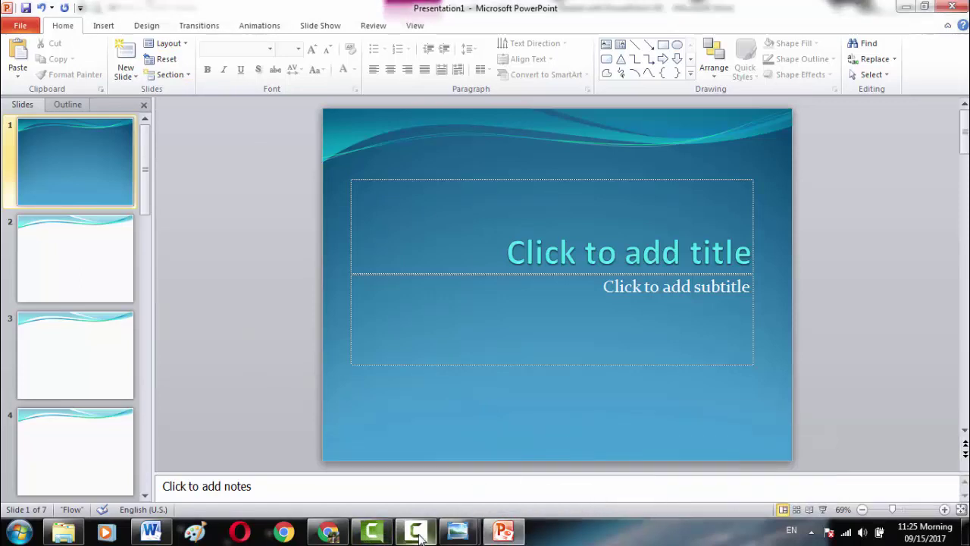
pyautogui.moveTo(510, 534)
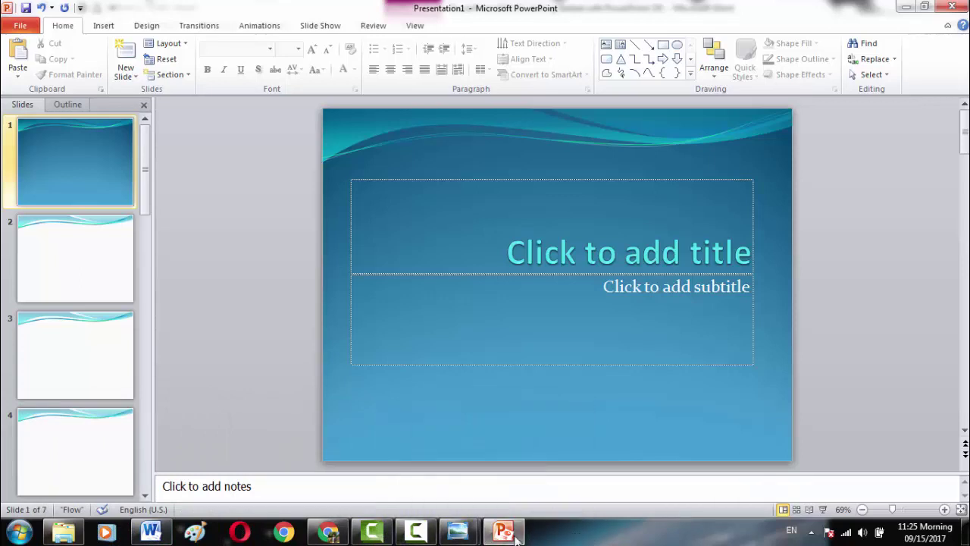
pyautogui.moveTo(427, 536)
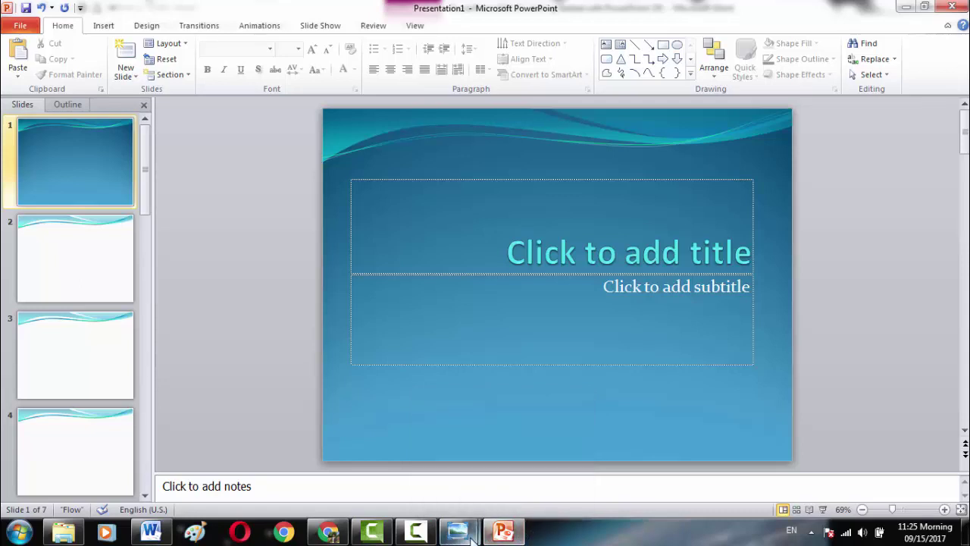
pyautogui.click(415, 532)
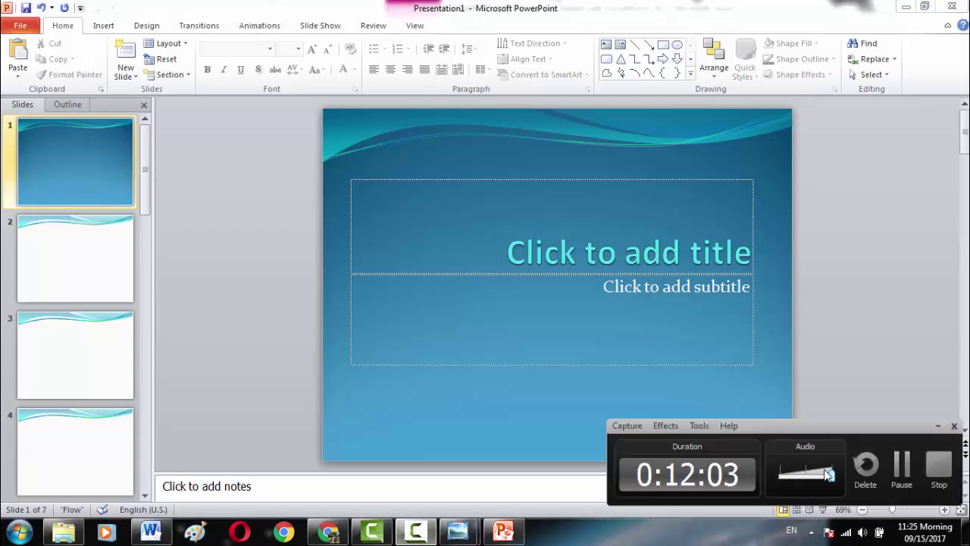